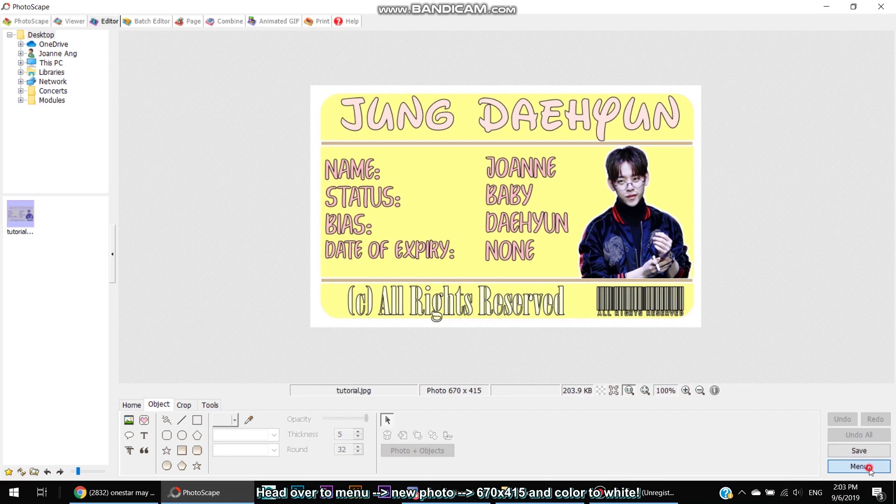
Create a new blank photo 670 × 415 pixels with a white background.
{"action": "left_click", "coordinate": [870, 467]}
{"action": "left_click", "coordinate": [758, 372]}
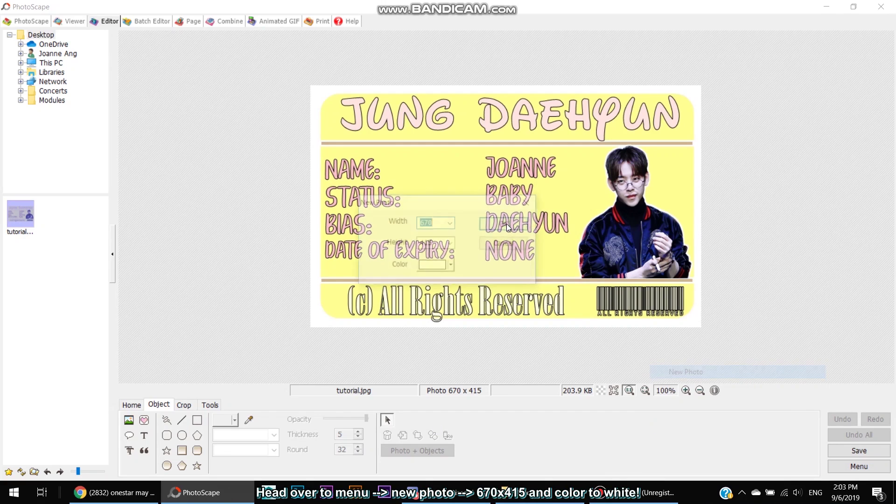
{"action": "left_click", "coordinate": [432, 242]}
{"action": "left_click", "coordinate": [438, 266]}
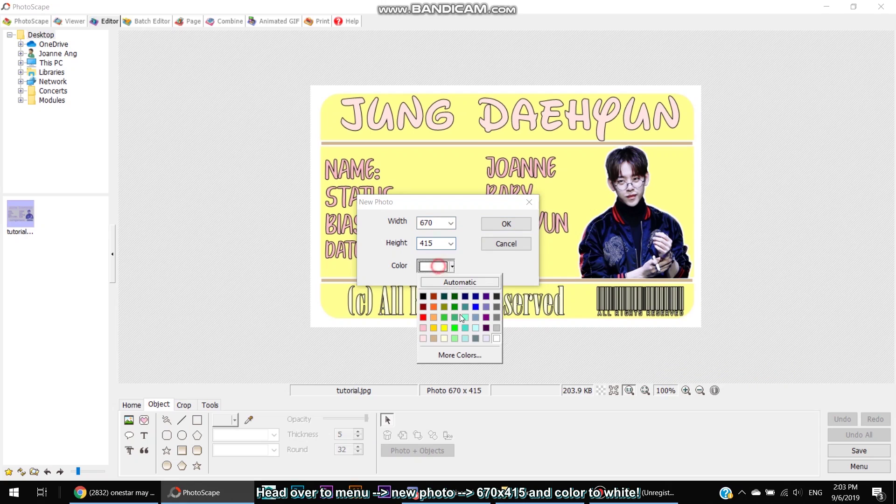
{"action": "left_click", "coordinate": [497, 338]}
{"action": "left_click", "coordinate": [516, 223]}
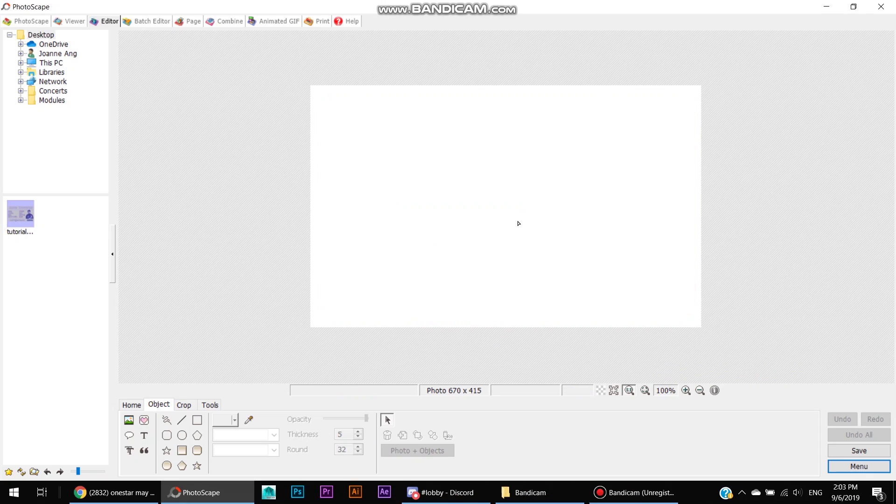
Draw a light pink rounded rectangle covering the canvas inside a thin white margin.
{"action": "left_click", "coordinate": [167, 465]}
{"action": "left_click", "coordinate": [197, 455]}
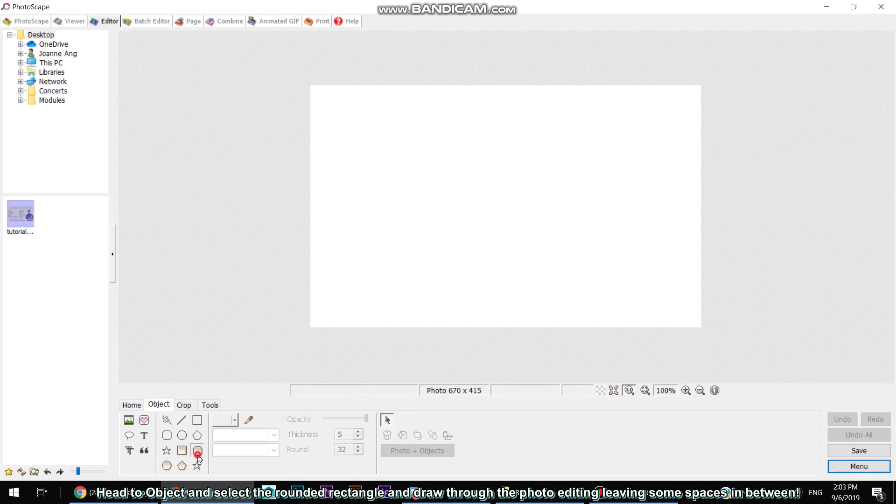
{"action": "left_click", "coordinate": [234, 420]}
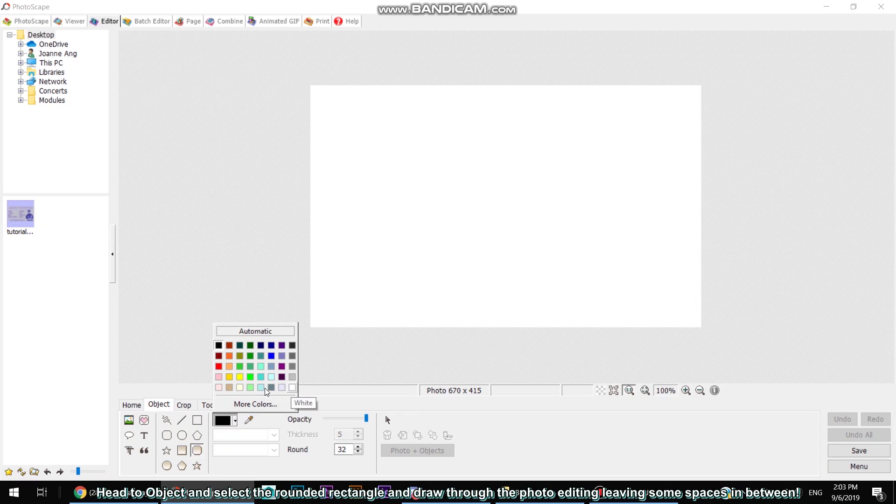
{"action": "left_click", "coordinate": [218, 388]}
{"action": "mouse_move", "coordinate": [317, 94]}
{"action": "left_mouse_down"}
{"action": "mouse_move", "coordinate": [652, 314]}
{"action": "mouse_move", "coordinate": [696, 322]}
{"action": "left_mouse_up"}
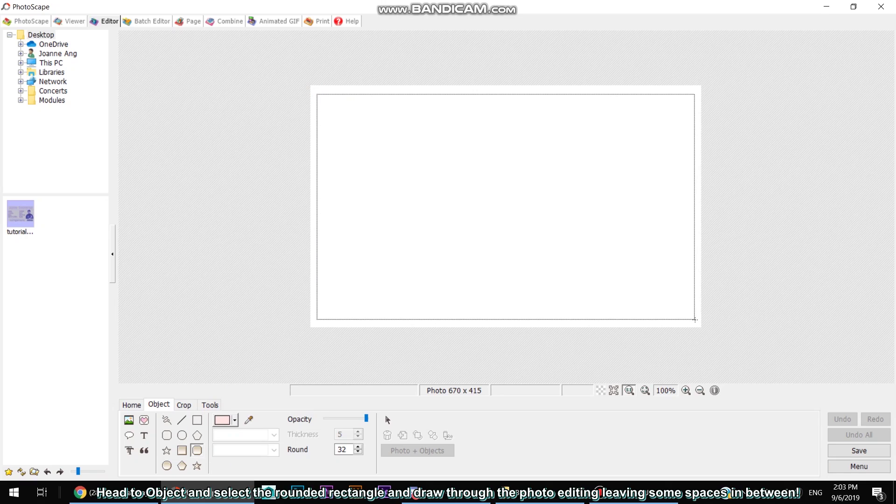
{"action": "left_click_drag", "start_coordinate": [696, 322], "coordinate": [695, 318]}
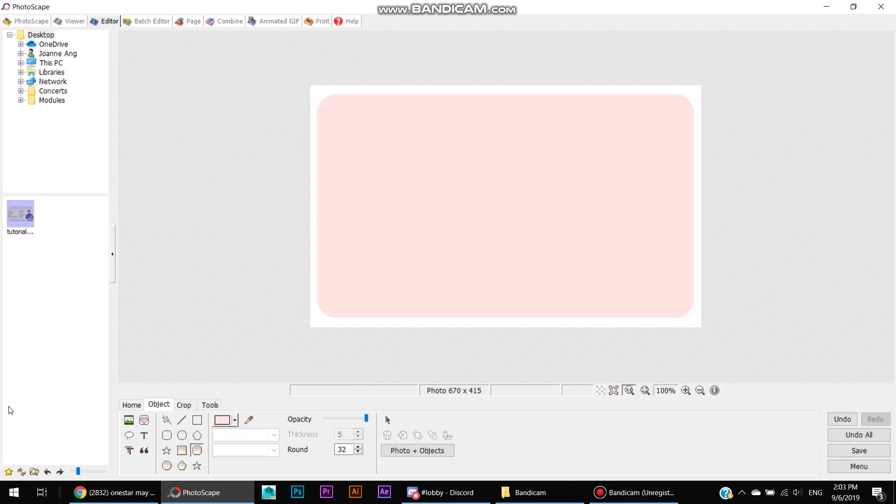
{"action": "left_click", "coordinate": [234, 422]}
Set up a black straight-line tool with solid style and no arrowheads.
{"action": "left_click", "coordinate": [217, 348]}
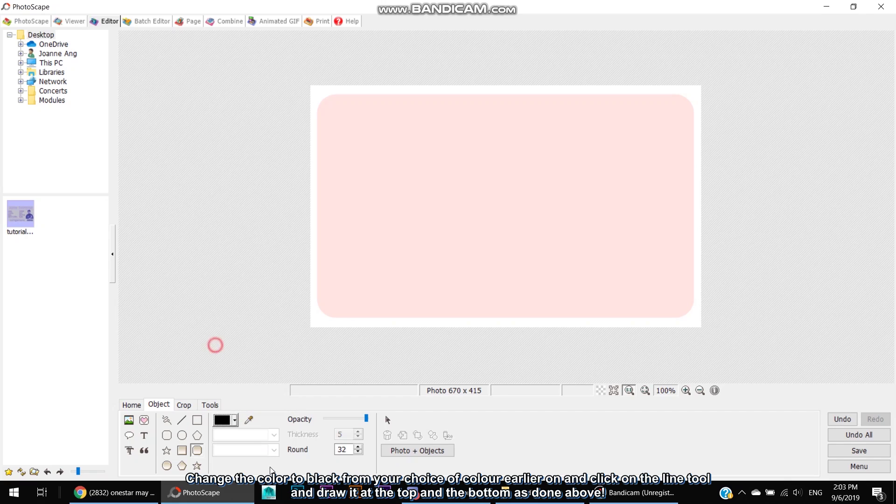
{"action": "left_click", "coordinate": [183, 422]}
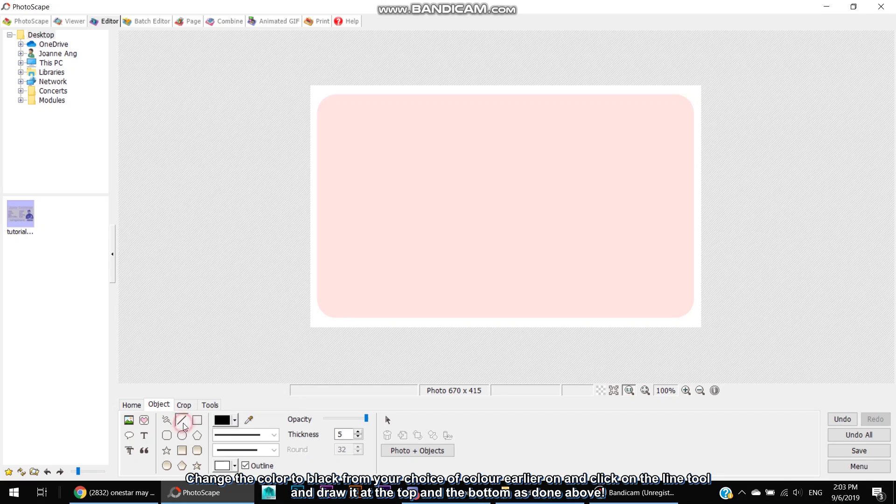
{"action": "left_click", "coordinate": [256, 434]}
{"action": "left_click", "coordinate": [253, 366]}
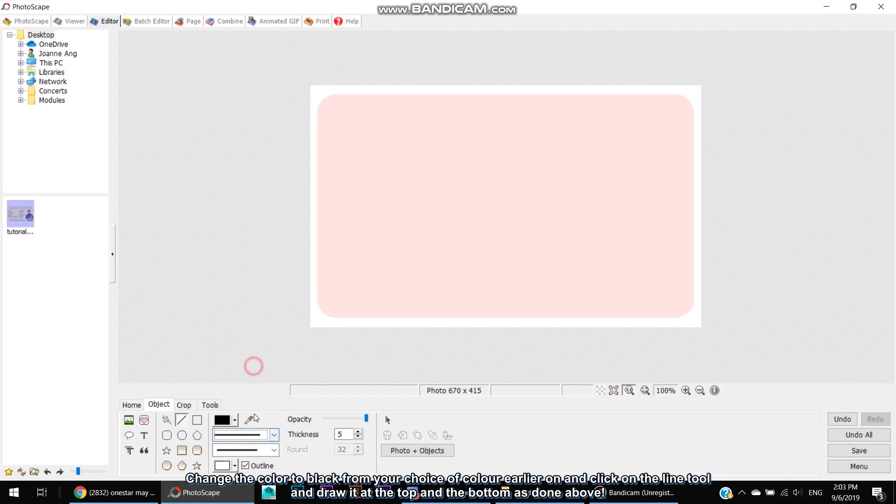
{"action": "left_click", "coordinate": [249, 450]}
{"action": "left_click", "coordinate": [250, 340]}
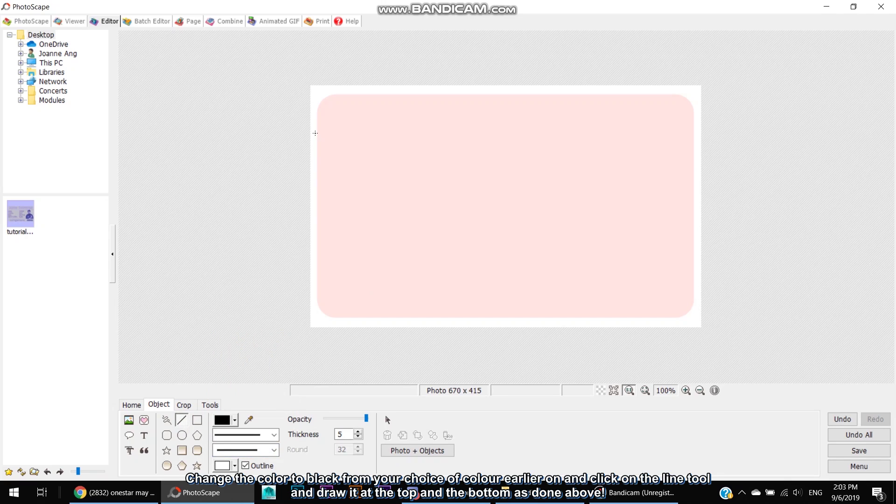
Draw two black horizontal lines, one near the top and one near the bottom.
{"action": "left_click_drag", "start_coordinate": [317, 143], "coordinate": [612, 165]}
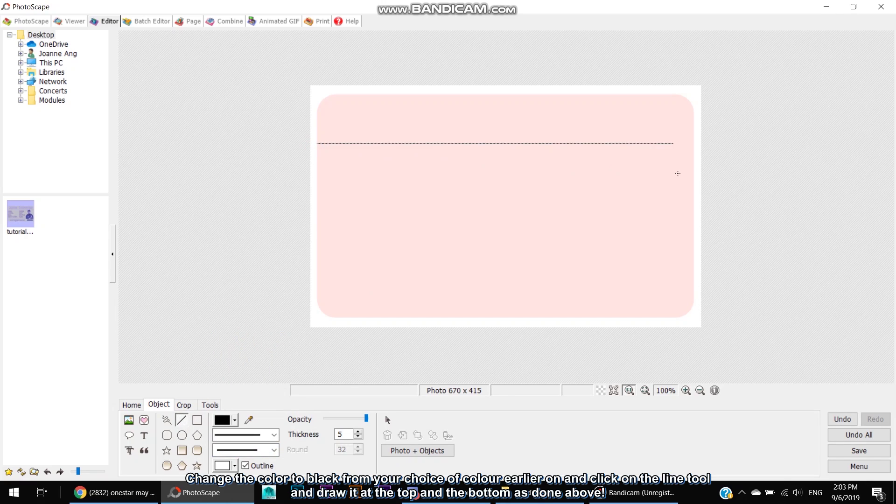
{"action": "left_click_drag", "start_coordinate": [691, 177], "coordinate": [692, 177]}
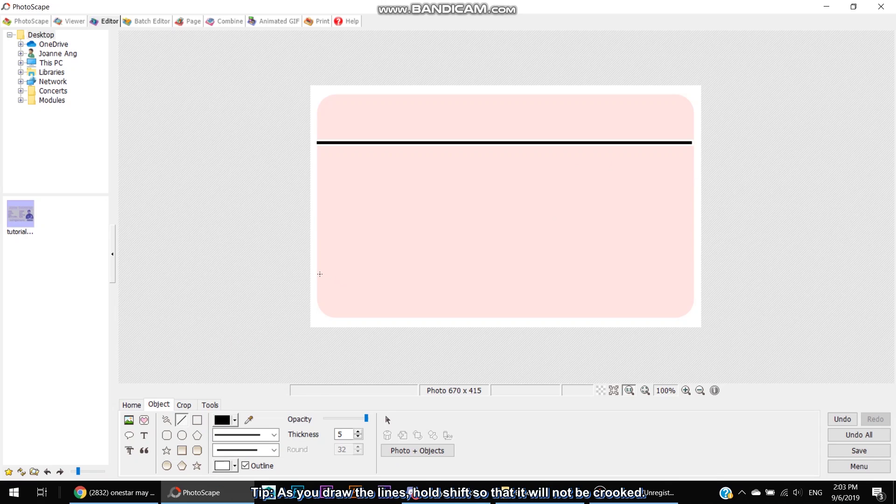
{"action": "left_click_drag", "start_coordinate": [317, 277], "coordinate": [693, 296]}
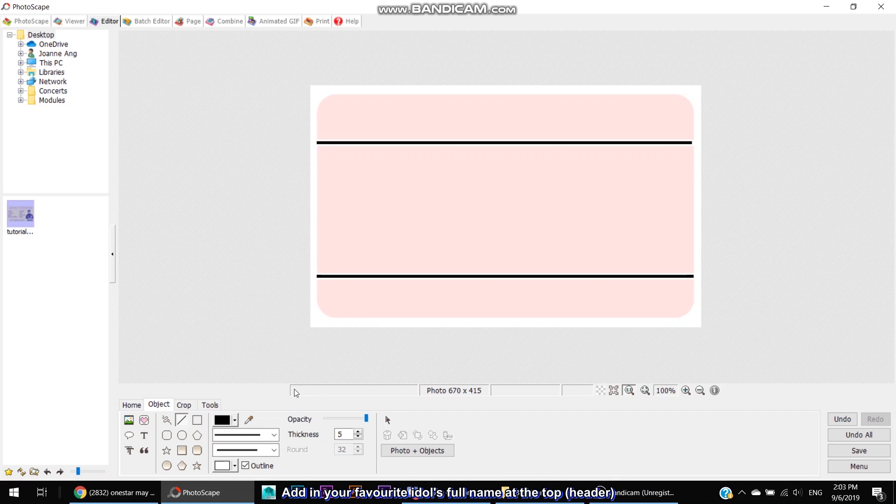
{"action": "left_click", "coordinate": [144, 435]}
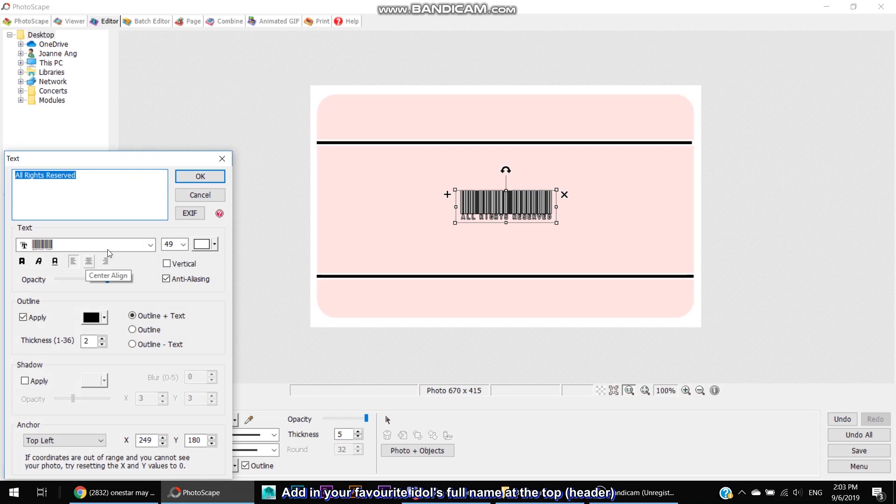
Add a Bernard MT Condensed text object containing the idol's full name.
{"action": "left_click", "coordinate": [150, 244]}
{"action": "left_click", "coordinate": [106, 344]}
{"action": "left_click", "coordinate": [114, 188]}
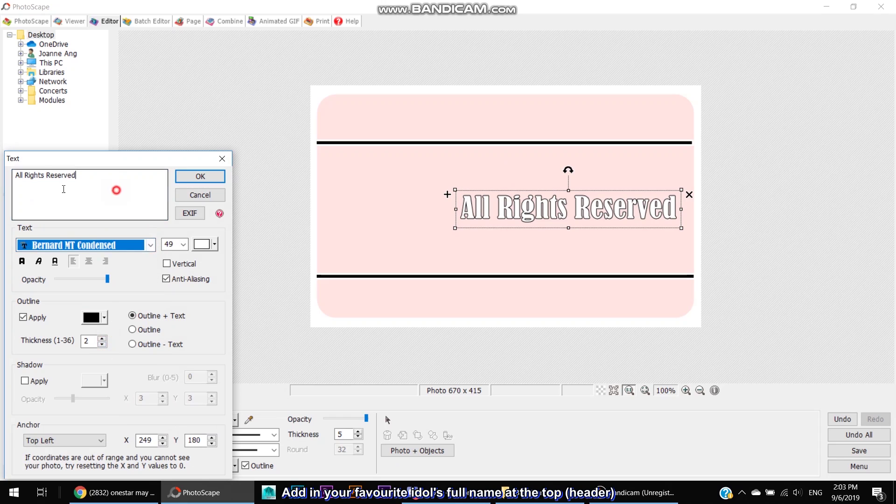
{"action": "key", "text": "ctrl+a"}
{"action": "type", "text": "Victoria"}
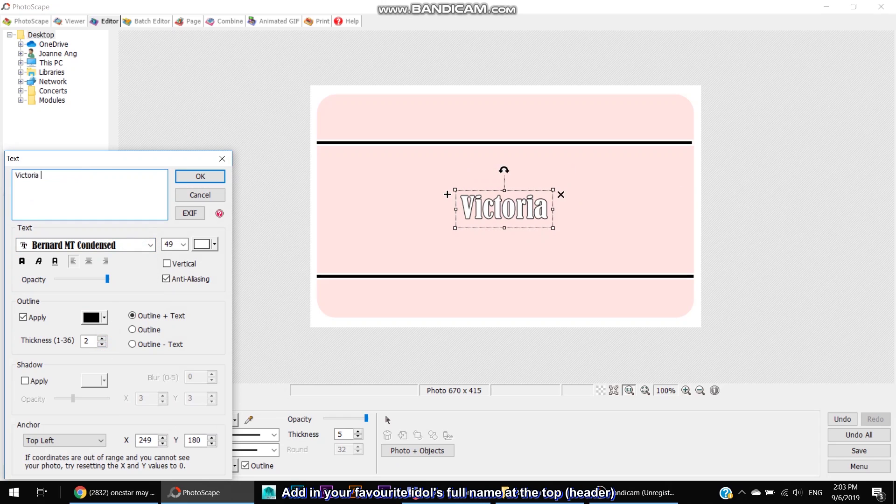
{"action": "type", "text": " Song"}
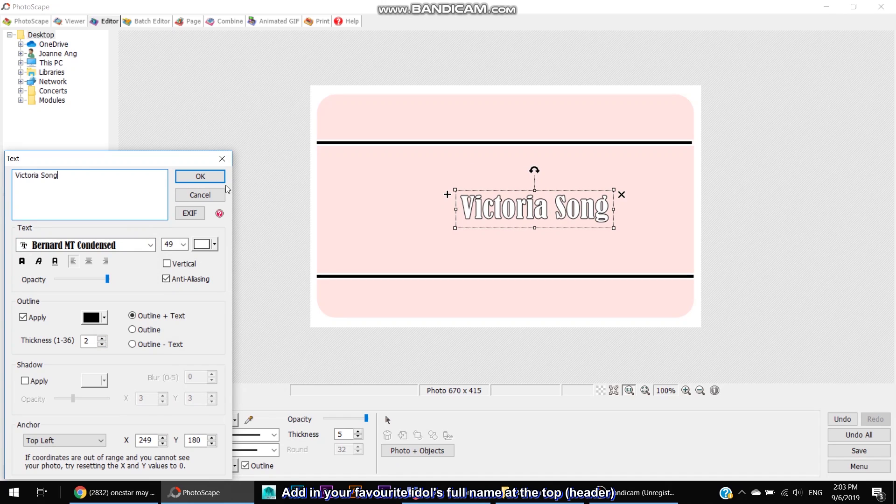
{"action": "left_click", "coordinate": [201, 177]}
{"action": "double_click", "coordinate": [535, 208]}
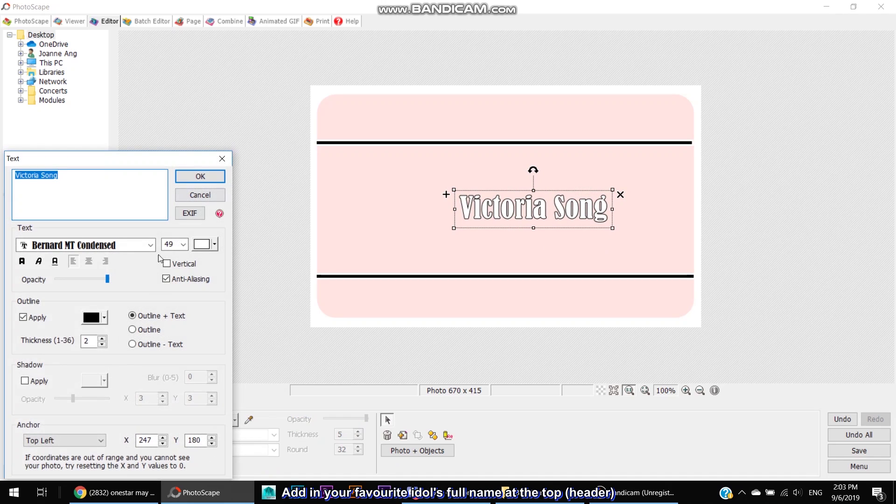
{"action": "left_click", "coordinate": [214, 184]}
Move, enlarge and centre the name header within the card's top band.
{"action": "mouse_move", "coordinate": [527, 209]}
{"action": "left_mouse_down"}
{"action": "mouse_move", "coordinate": [517, 127]}
{"action": "mouse_move", "coordinate": [492, 115]}
{"action": "left_mouse_up"}
{"action": "left_click_drag", "start_coordinate": [578, 134], "coordinate": [649, 150]}
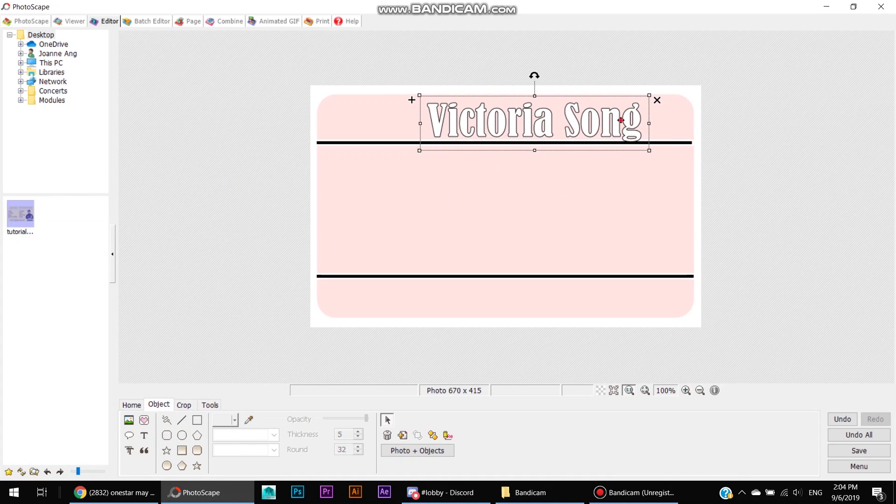
{"action": "left_click_drag", "start_coordinate": [620, 121], "coordinate": [591, 118]}
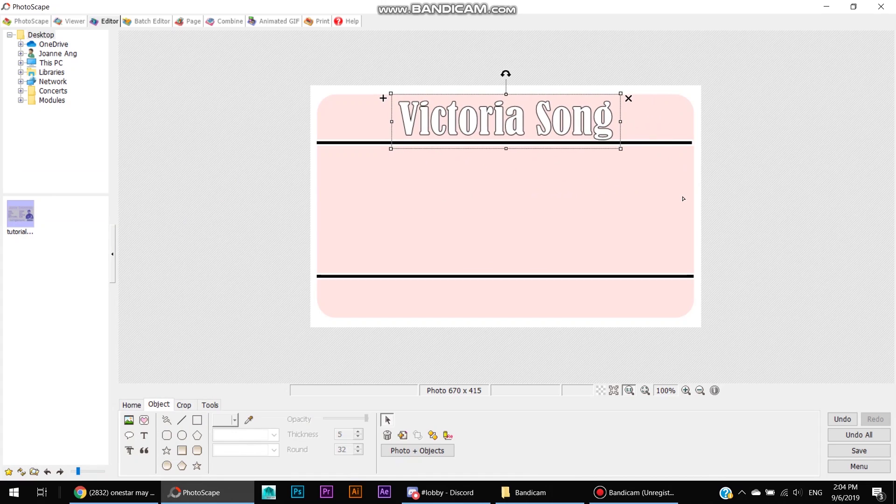
{"action": "key", "text": "Right"}
{"action": "key", "text": "Right"}
{"action": "key", "text": "Right"}
{"action": "key", "text": "Up"}
{"action": "key", "text": "Up"}
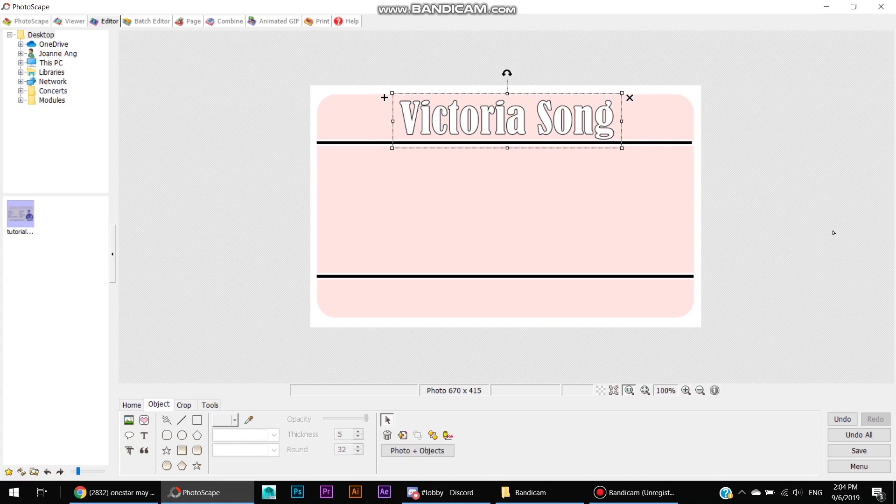
{"action": "left_click", "coordinate": [809, 243]}
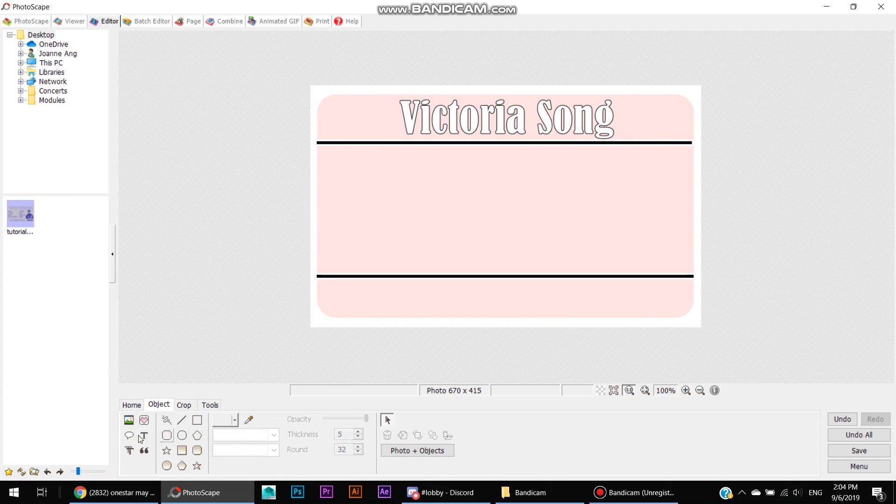
{"action": "left_click", "coordinate": [144, 435]}
Replace the copied text with the labels 'Name:', 'Status:' and 'Bias:' on separate lines.
{"action": "key", "text": "BackSpace"}
{"action": "type", "text": "Name:"}
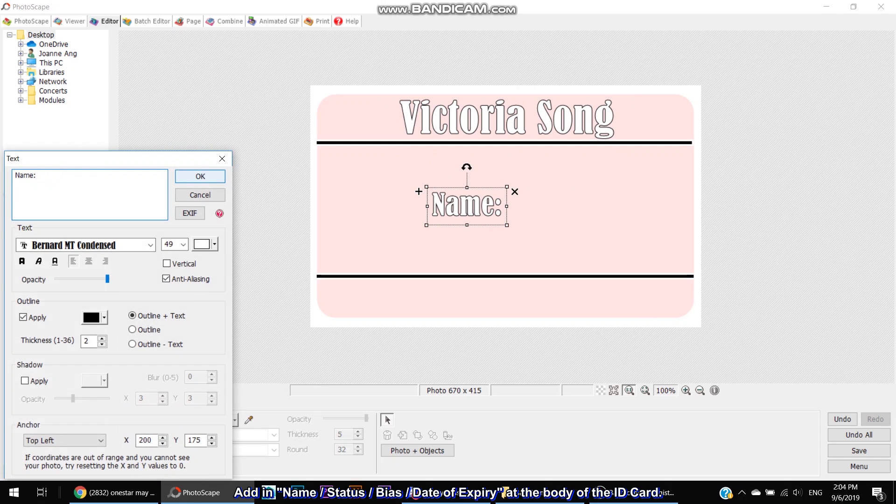
{"action": "key", "text": "Return"}
{"action": "type", "text": "Status:"}
{"action": "key", "text": "Return"}
{"action": "type", "text": "Bias:"}
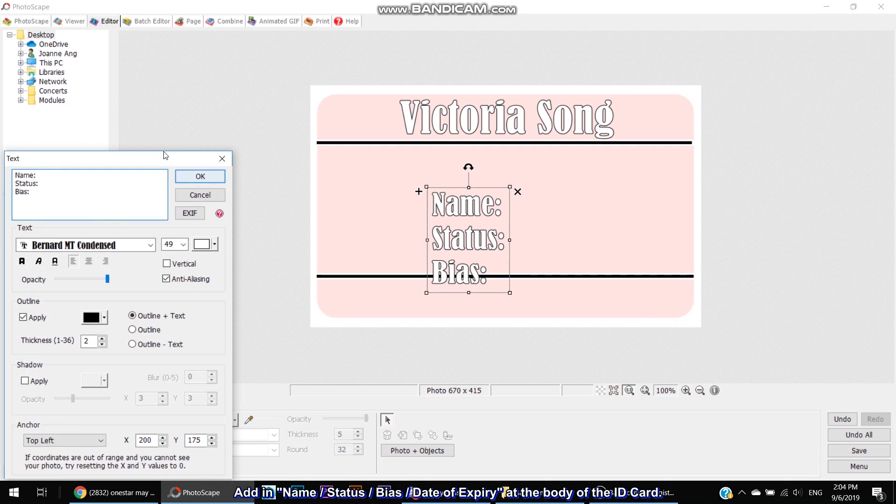
Style the labels in BREAK BEACH with a deeper pink fill, placed up-left in the body.
{"action": "left_click", "coordinate": [111, 248]}
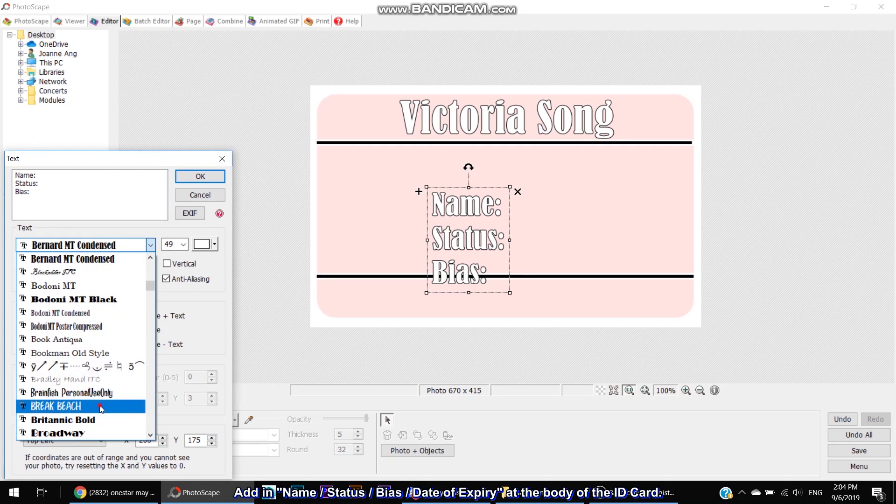
{"action": "left_click", "coordinate": [99, 405]}
{"action": "left_click", "coordinate": [214, 244]}
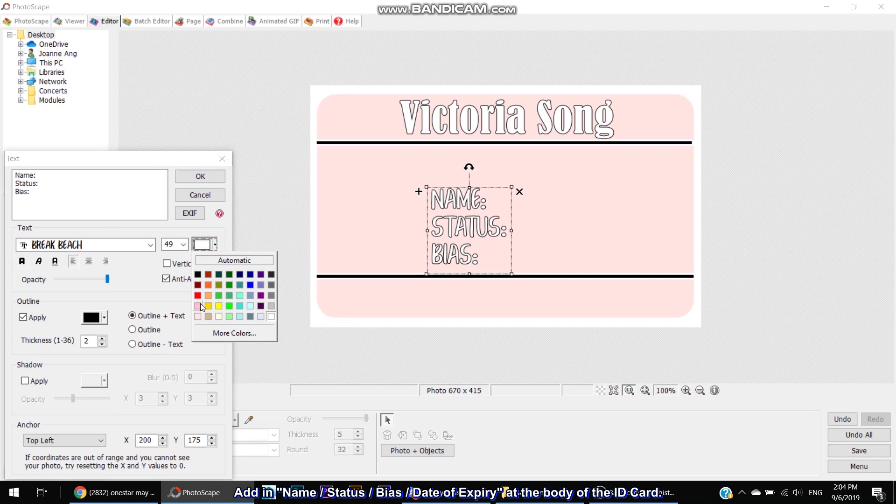
{"action": "left_click", "coordinate": [198, 317]}
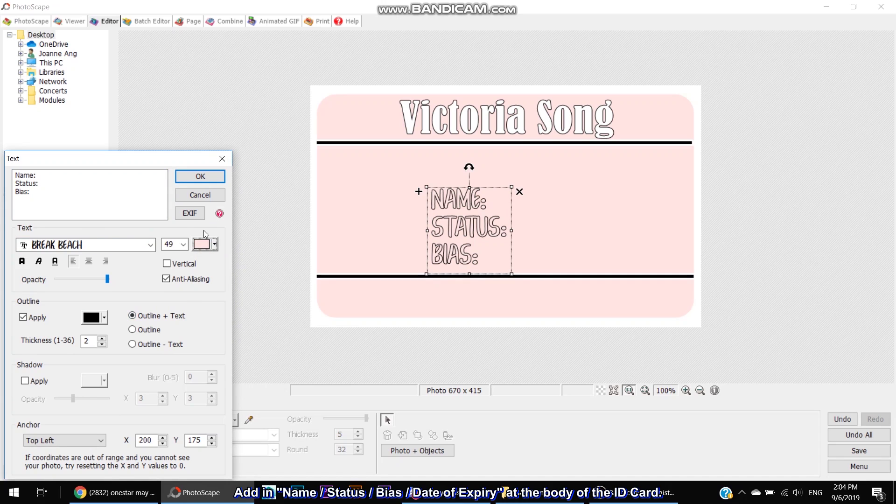
{"action": "left_click", "coordinate": [214, 244]}
{"action": "left_click", "coordinate": [196, 306]}
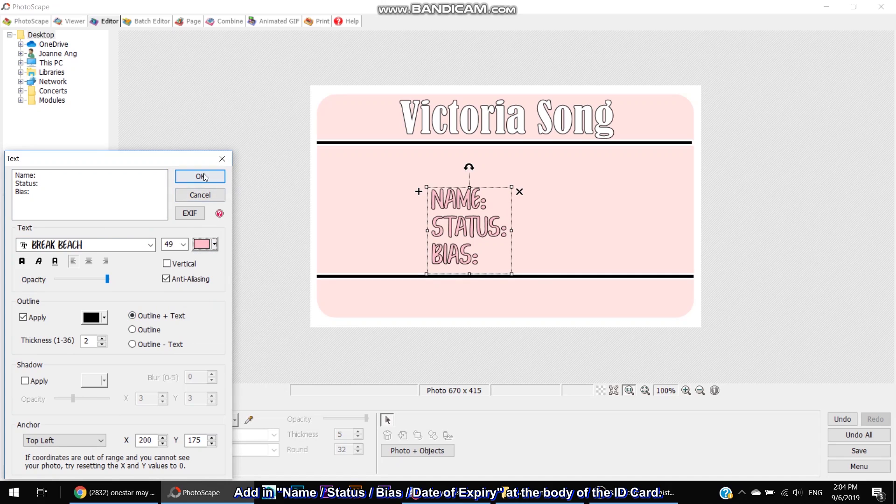
{"action": "left_click", "coordinate": [204, 177]}
{"action": "left_click_drag", "start_coordinate": [463, 228], "coordinate": [356, 194]}
{"action": "left_click", "coordinate": [254, 227]}
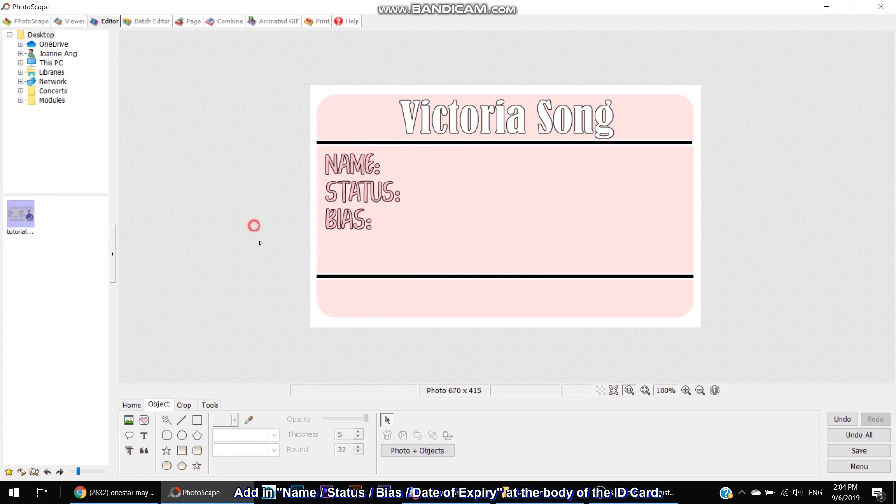
Re-edit the label text to tighten the line after 'Name:'.
{"action": "double_click", "coordinate": [353, 185]}
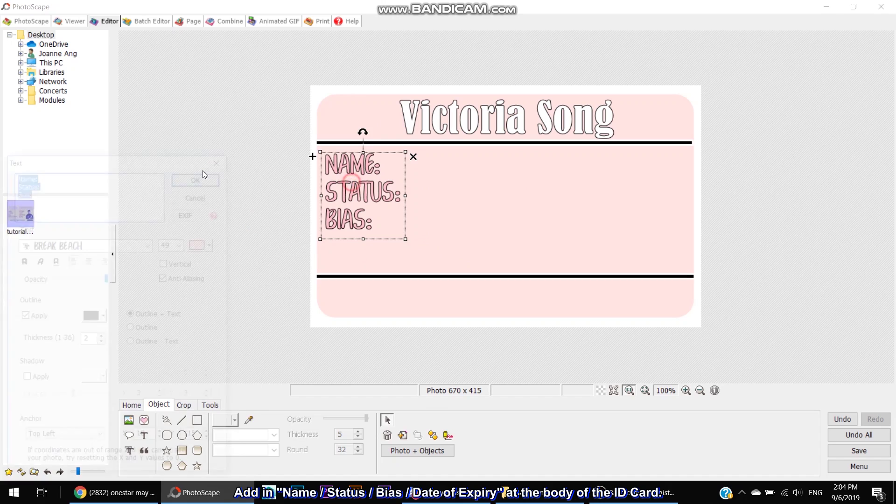
{"action": "left_click", "coordinate": [95, 173]}
{"action": "key", "text": "Return"}
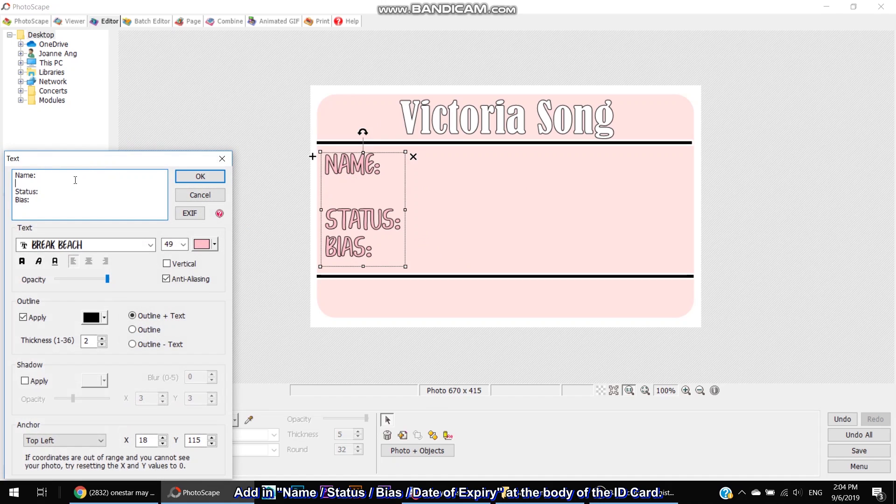
{"action": "key", "text": "BackSpace"}
{"action": "left_click", "coordinate": [208, 179]}
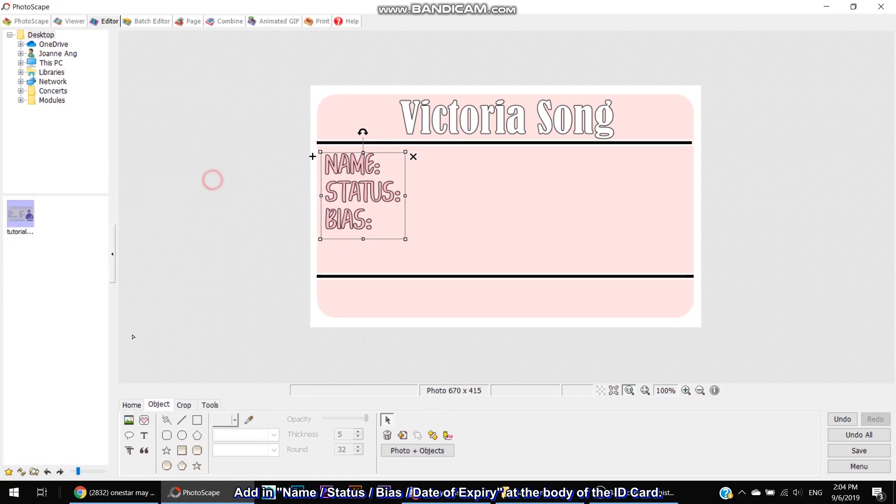
Add a 'Date of Expiry:' label, shrunk and placed below Bias.
{"action": "left_click", "coordinate": [144, 437]}
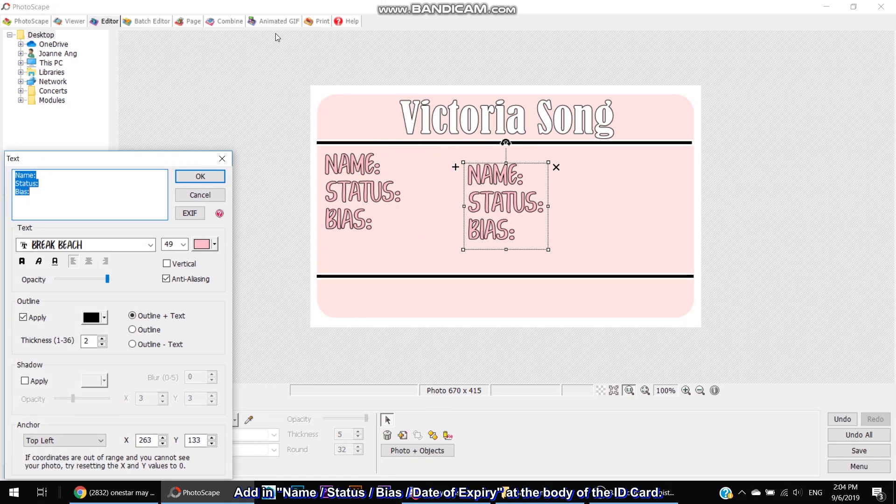
{"action": "type", "text": "Date of Expr"}
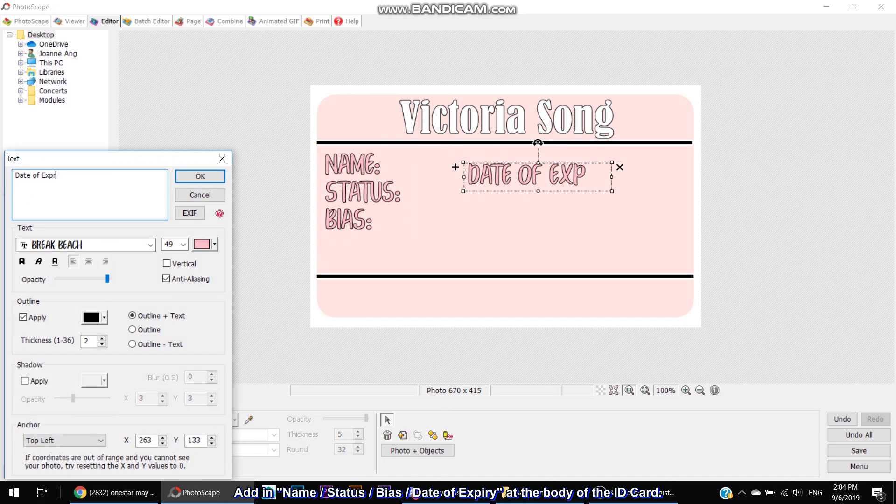
{"action": "key", "text": "BackSpace"}
{"action": "type", "text": "iry:"}
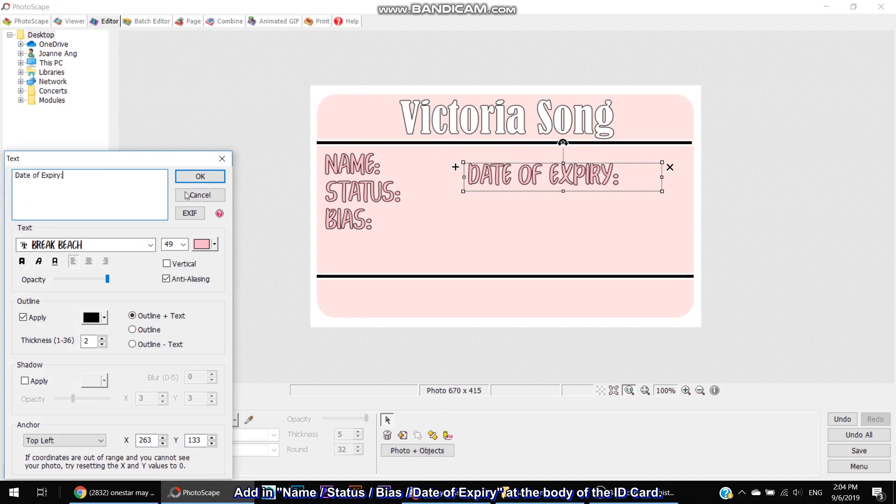
{"action": "left_click", "coordinate": [200, 176]}
{"action": "left_click_drag", "start_coordinate": [599, 177], "coordinate": [457, 249]}
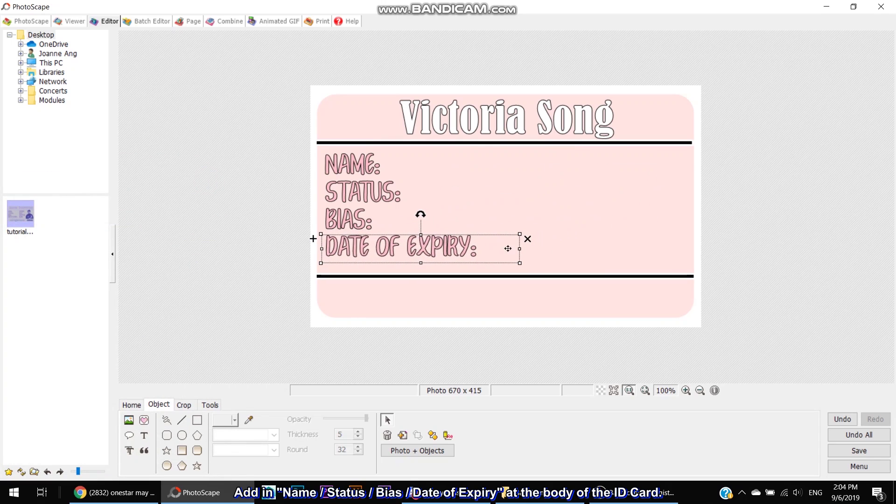
{"action": "left_click_drag", "start_coordinate": [519, 249], "coordinate": [477, 245]}
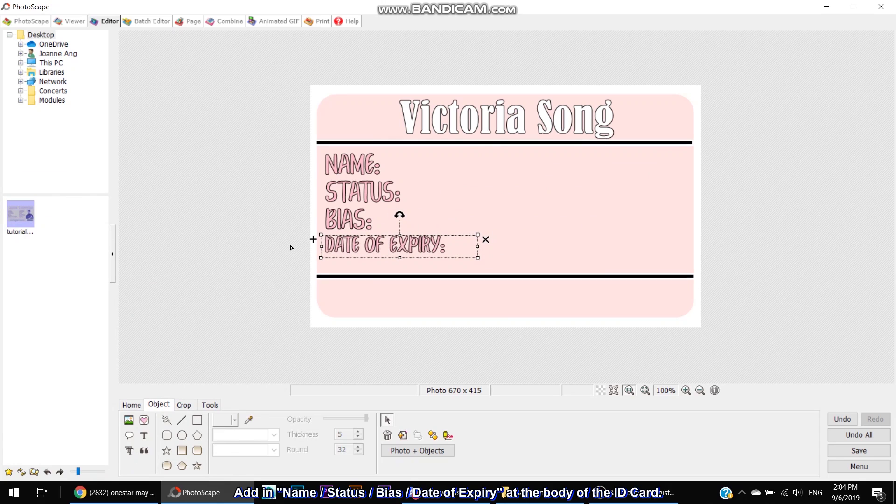
{"action": "left_click", "coordinate": [348, 212]}
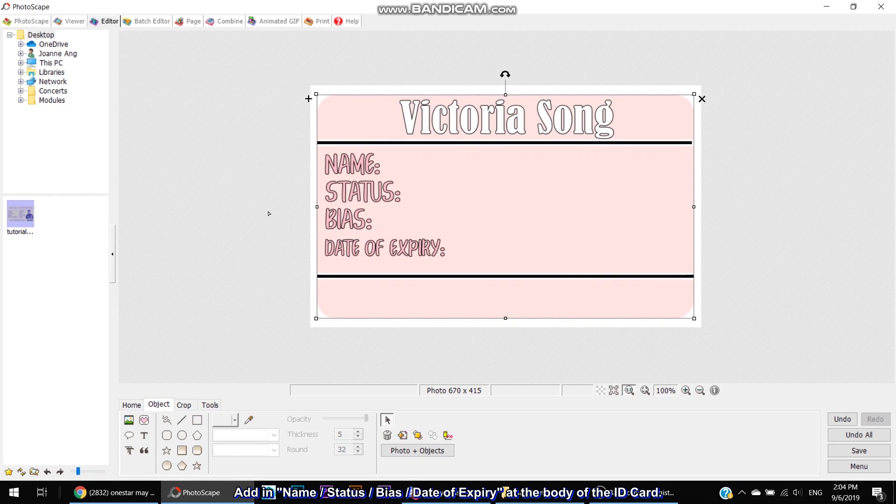
Undo the last change and nudge the Name/Status/Bias labels down slightly.
{"action": "key", "text": "ctrl+z"}
{"action": "left_click", "coordinate": [355, 201]}
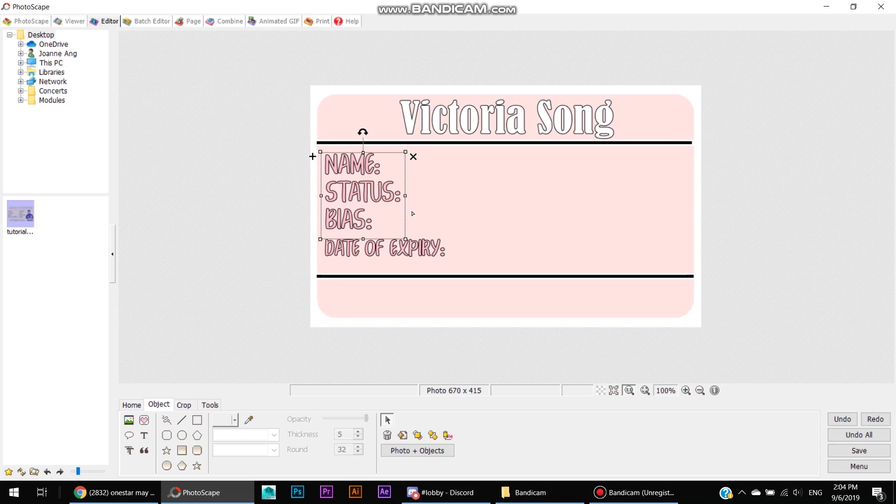
{"action": "key", "text": "Down"}
{"action": "key", "text": "Down"}
{"action": "key", "text": "Down"}
{"action": "key", "text": "Down"}
{"action": "key", "text": "Down"}
{"action": "key", "text": "Down"}
{"action": "key", "text": "Down"}
{"action": "key", "text": "Down"}
{"action": "key", "text": "Down"}
{"action": "left_click", "coordinate": [266, 246]}
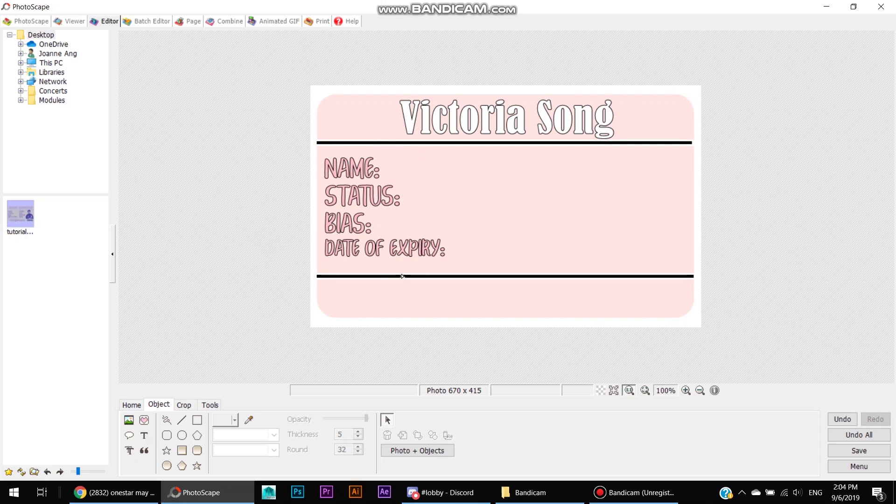
{"action": "left_click", "coordinate": [144, 436]}
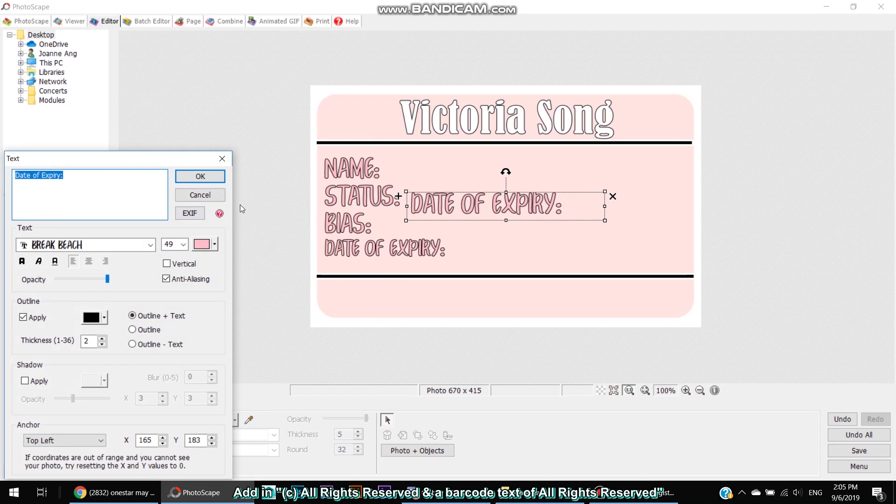
Create a '(c) All Rights Reserved' text object in Comic Sans MS.
{"action": "key", "text": "BackSpace"}
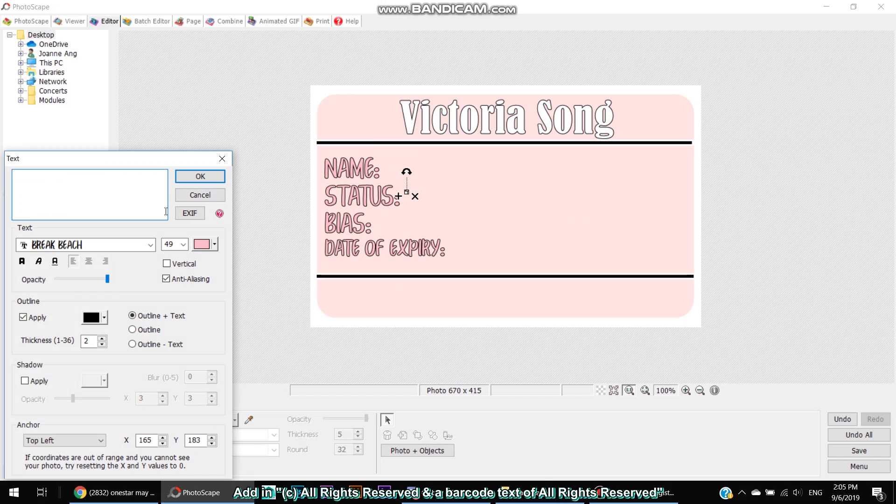
{"action": "type", "text": "(c) All Right"}
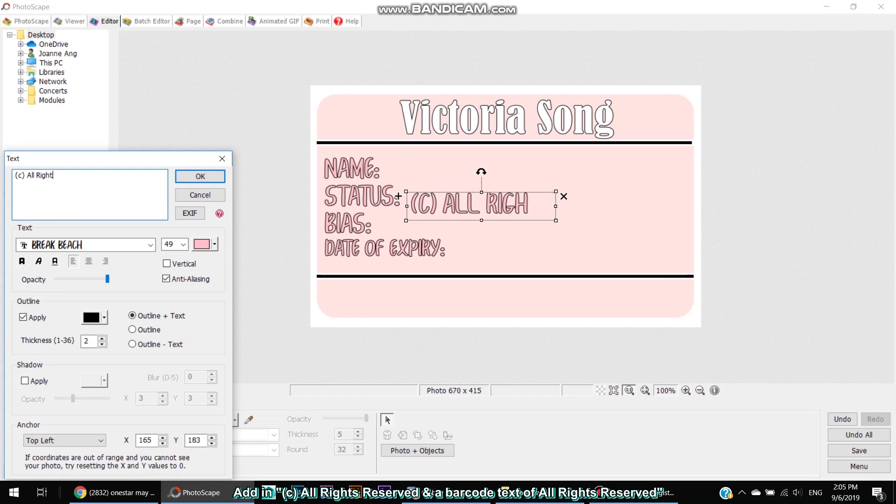
{"action": "type", "text": "s Res"}
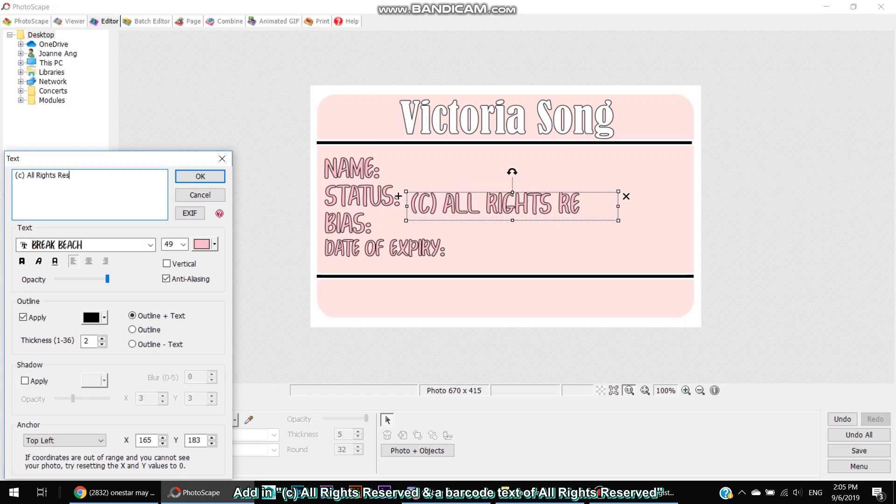
{"action": "type", "text": "erved"}
{"action": "left_click", "coordinate": [102, 244]}
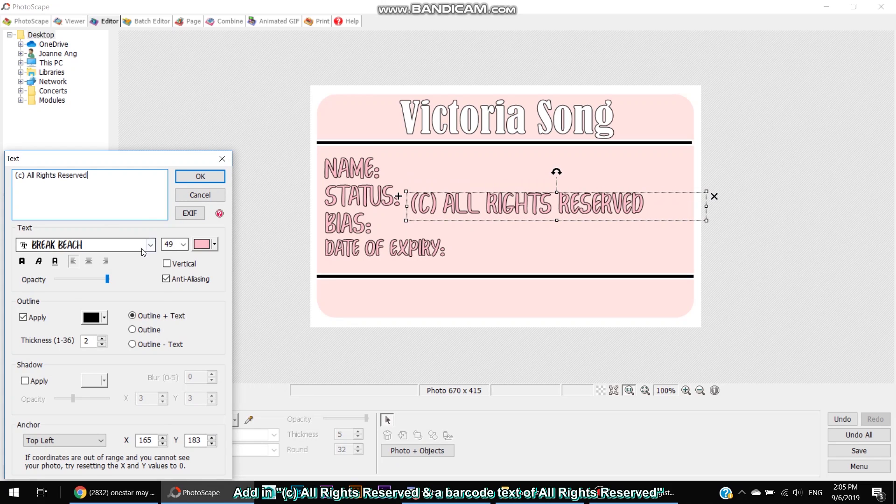
{"action": "scroll", "coordinate": [107, 387], "scroll_direction": "down", "scroll_amount": 2}
{"action": "scroll", "coordinate": [100, 373], "scroll_direction": "down", "scroll_amount": 2}
{"action": "left_click", "coordinate": [99, 353]}
{"action": "key", "text": "Up"}
{"action": "key", "text": "Down"}
{"action": "key", "text": "Down"}
{"action": "key", "text": "Down"}
{"action": "key", "text": "Down"}
{"action": "key", "text": "Down"}
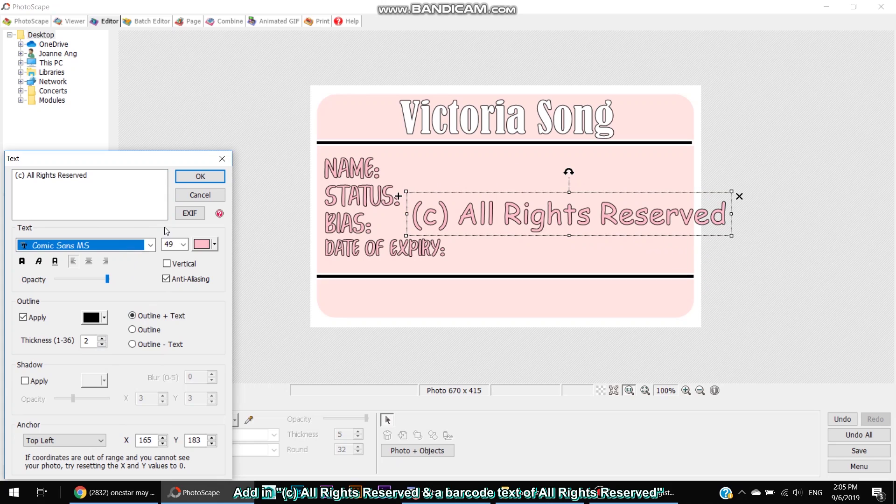
Colour the copyright line tan, shrink it and move it into the bottom pink band.
{"action": "left_click", "coordinate": [201, 246]}
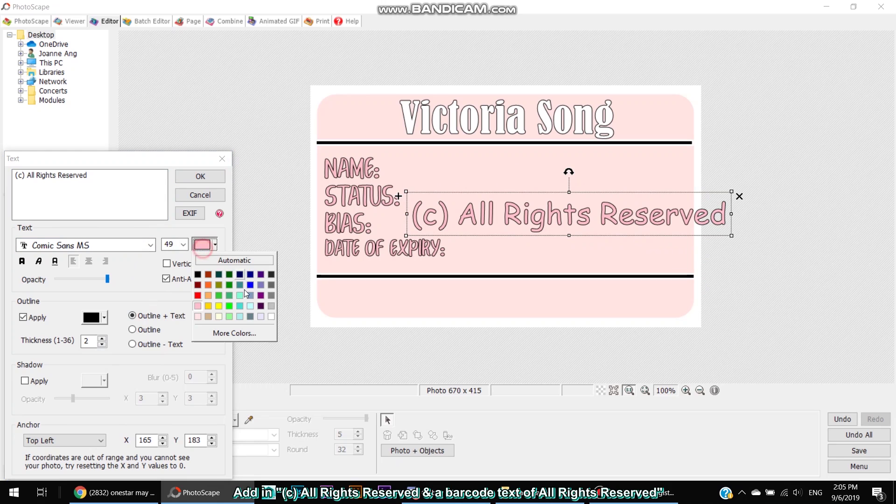
{"action": "left_click", "coordinate": [208, 316]}
{"action": "left_click", "coordinate": [201, 176]}
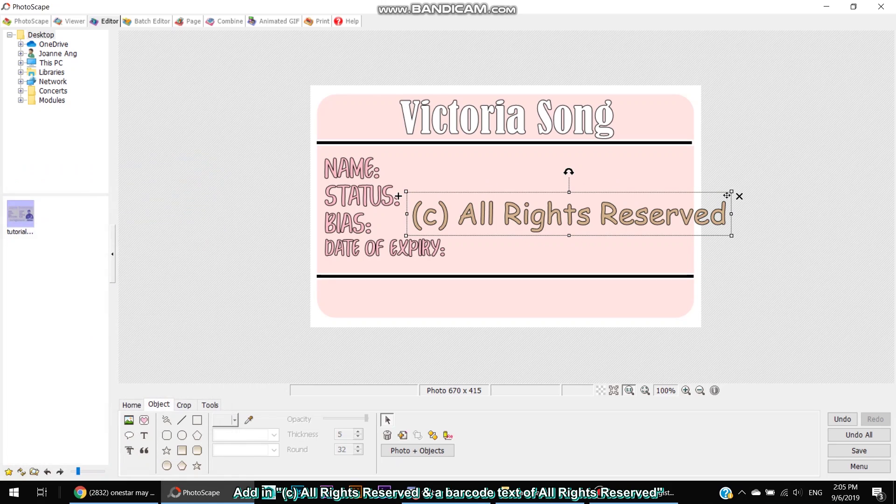
{"action": "left_click_drag", "start_coordinate": [733, 192], "coordinate": [583, 212]}
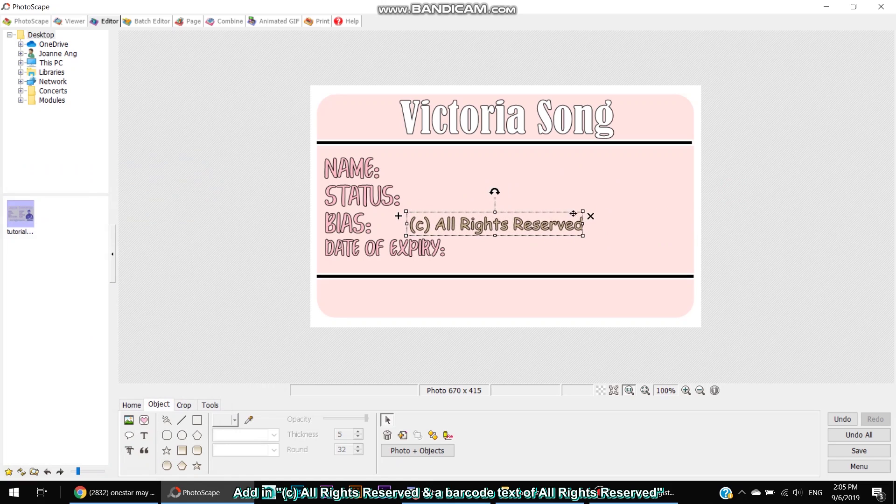
{"action": "left_click_drag", "start_coordinate": [560, 225], "coordinate": [501, 299]}
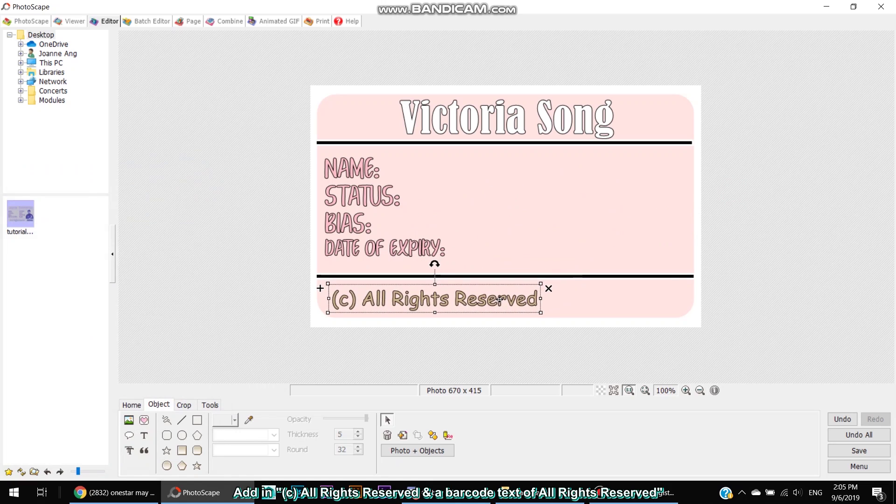
{"action": "left_click", "coordinate": [144, 439]}
Make an 'All Rights Reserved' barcode-font text, coloured, at the footer's right end.
{"action": "left_click_drag", "start_coordinate": [28, 176], "coordinate": [15, 176]}
{"action": "key", "text": "BackSpace"}
{"action": "left_click", "coordinate": [150, 245]}
{"action": "scroll", "coordinate": [97, 301], "scroll_direction": "up", "scroll_amount": 6}
{"action": "scroll", "coordinate": [70, 341], "scroll_direction": "up", "scroll_amount": 6}
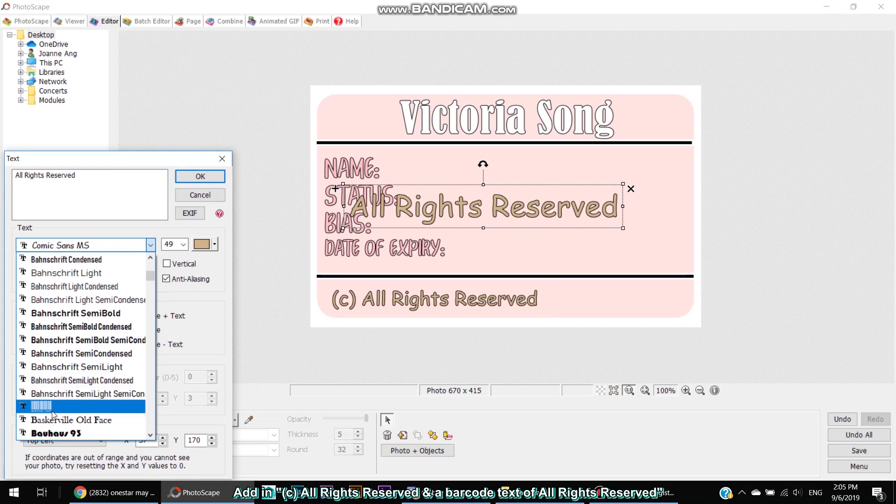
{"action": "left_click", "coordinate": [53, 413]}
{"action": "left_click", "coordinate": [214, 244]}
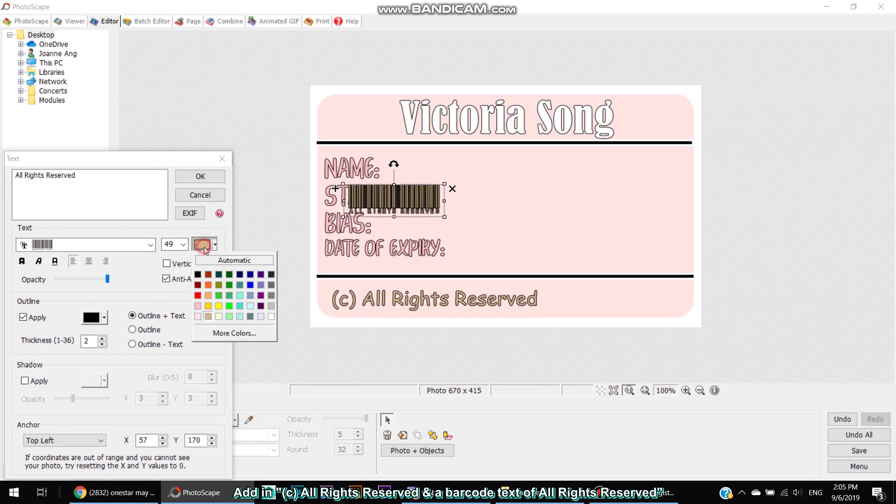
{"action": "left_click", "coordinate": [260, 317]}
{"action": "left_click", "coordinate": [201, 176]}
{"action": "mouse_move", "coordinate": [413, 204]}
{"action": "left_mouse_down"}
{"action": "mouse_move", "coordinate": [618, 295]}
{"action": "mouse_move", "coordinate": [671, 302]}
{"action": "left_mouse_up"}
{"action": "left_click", "coordinate": [739, 309]}
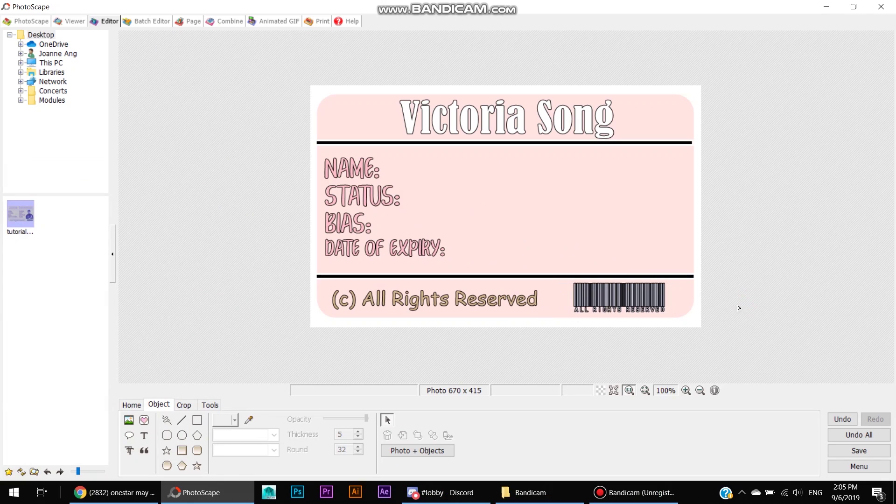
Start a new text object with the name value and try the Cheri font.
{"action": "left_click", "coordinate": [143, 437]}
{"action": "type", "text": "Joanne"}
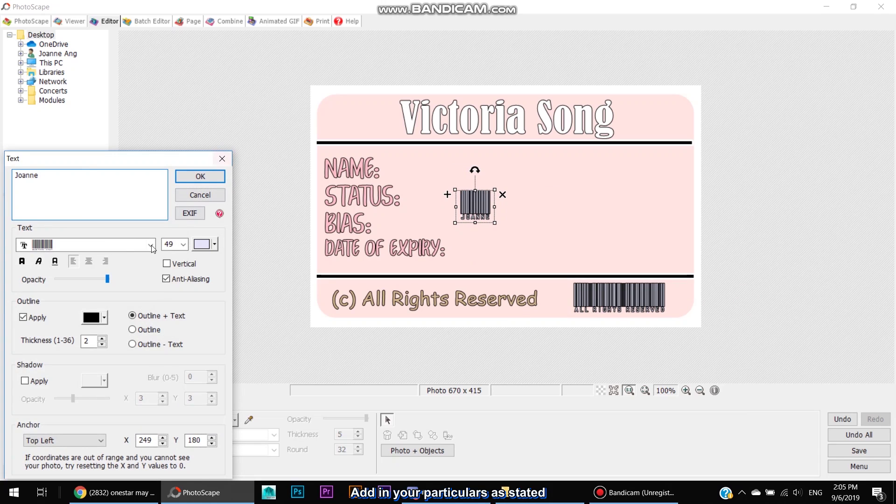
{"action": "left_click", "coordinate": [150, 245]}
{"action": "scroll", "coordinate": [119, 386], "scroll_direction": "down", "scroll_amount": 2}
{"action": "scroll", "coordinate": [120, 388], "scroll_direction": "down", "scroll_amount": 1}
{"action": "scroll", "coordinate": [105, 384], "scroll_direction": "down", "scroll_amount": 1}
{"action": "scroll", "coordinate": [94, 362], "scroll_direction": "down", "scroll_amount": 2}
{"action": "scroll", "coordinate": [92, 369], "scroll_direction": "down", "scroll_amount": 2}
{"action": "scroll", "coordinate": [85, 375], "scroll_direction": "down", "scroll_amount": 1}
{"action": "left_click", "coordinate": [87, 379]}
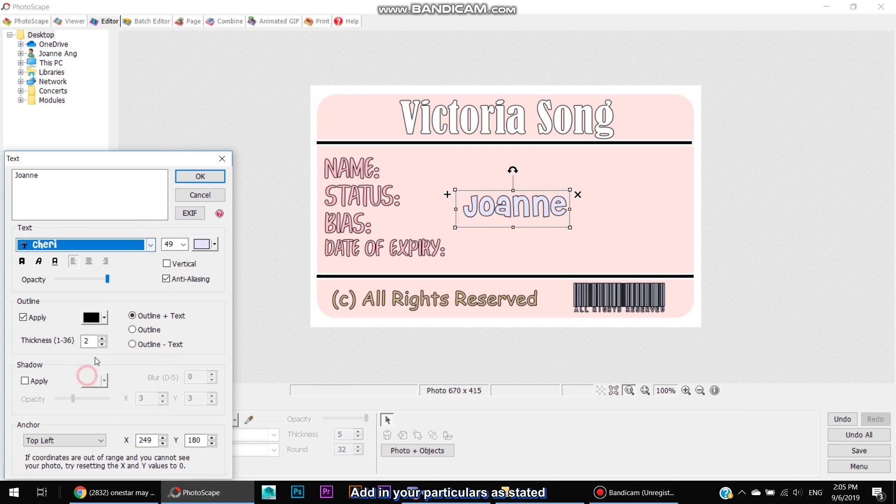
Add 'MeU' as the status line and switch the text to the Dinomiko font.
{"action": "left_click", "coordinate": [70, 176]}
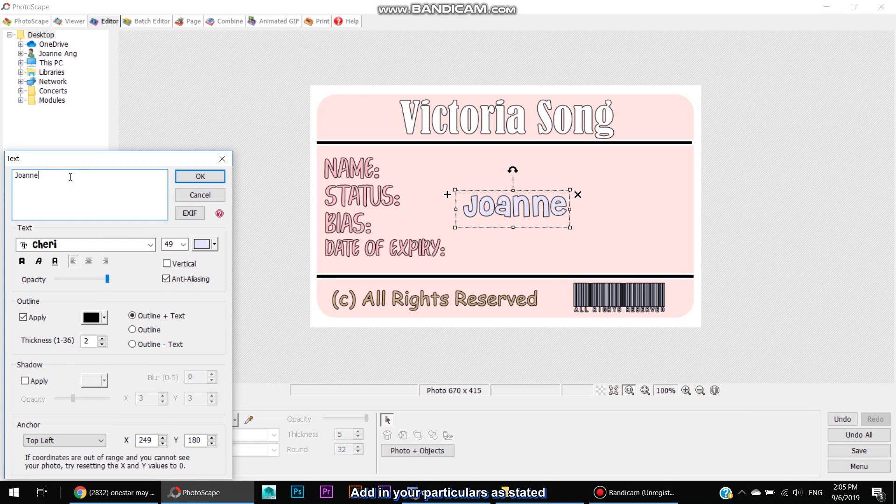
{"action": "key", "text": "Return"}
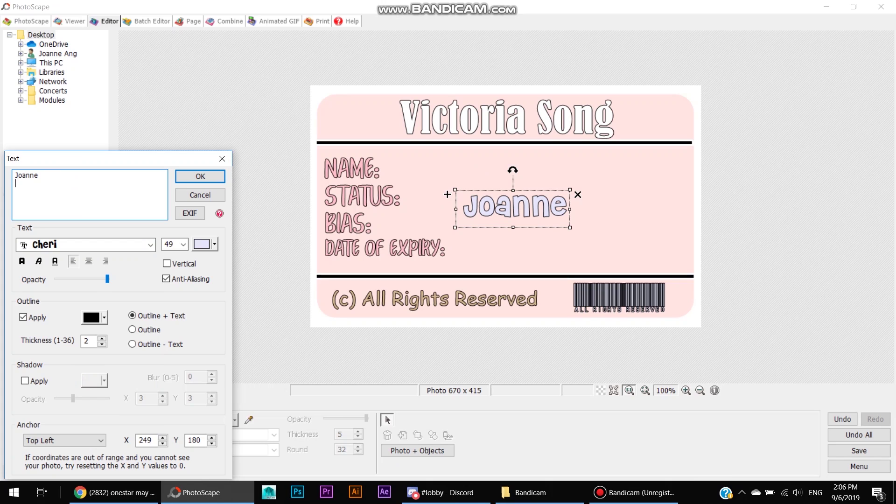
{"action": "type", "text": "MEU"}
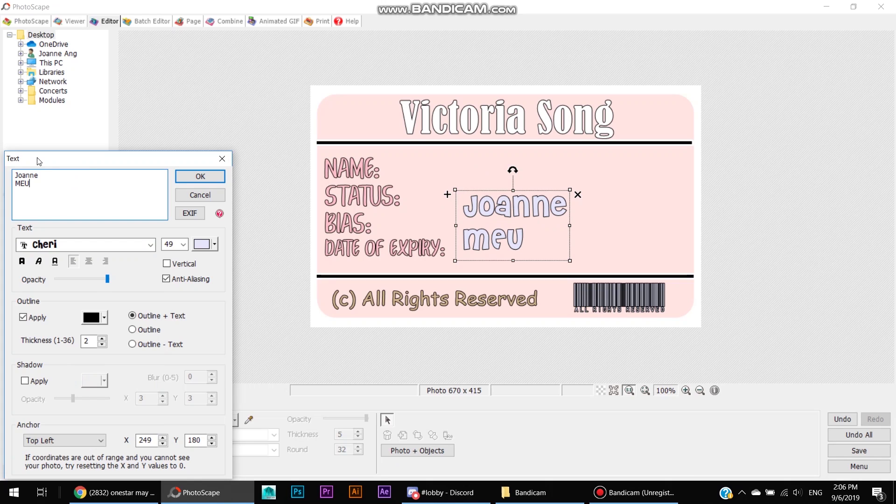
{"action": "key", "text": "BackSpace"}
{"action": "key", "text": "BackSpace"}
{"action": "type", "text": "eU"}
{"action": "left_click", "coordinate": [150, 244]}
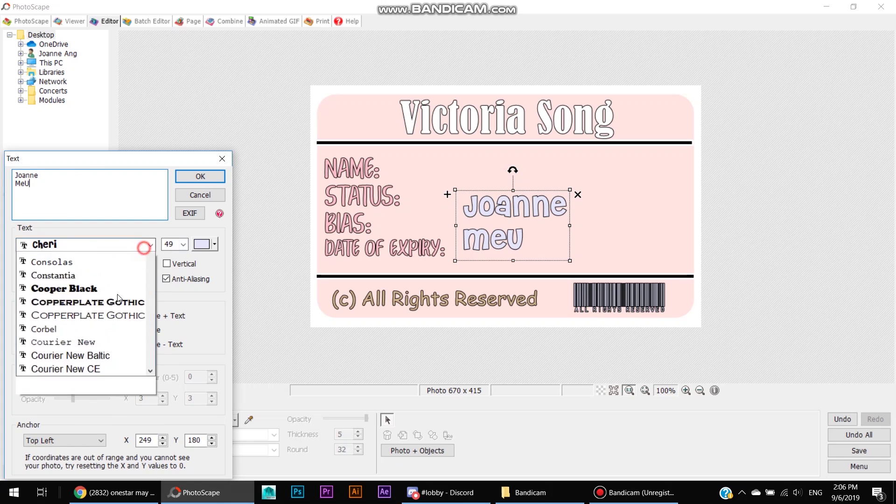
{"action": "scroll", "coordinate": [93, 327], "scroll_direction": "down", "scroll_amount": 2}
{"action": "scroll", "coordinate": [108, 347], "scroll_direction": "down", "scroll_amount": 2}
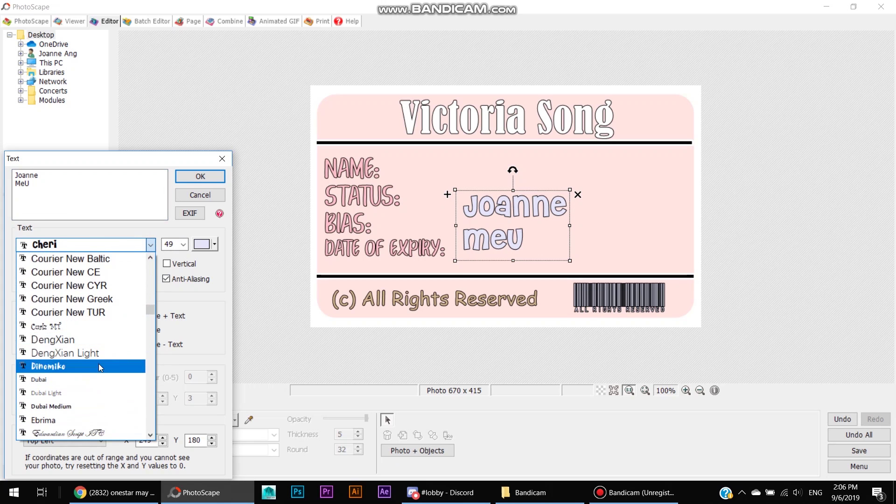
{"action": "left_click", "coordinate": [99, 366]}
Add the bias value as a third line, removing an extra 'Never' line.
{"action": "left_click", "coordinate": [68, 189]}
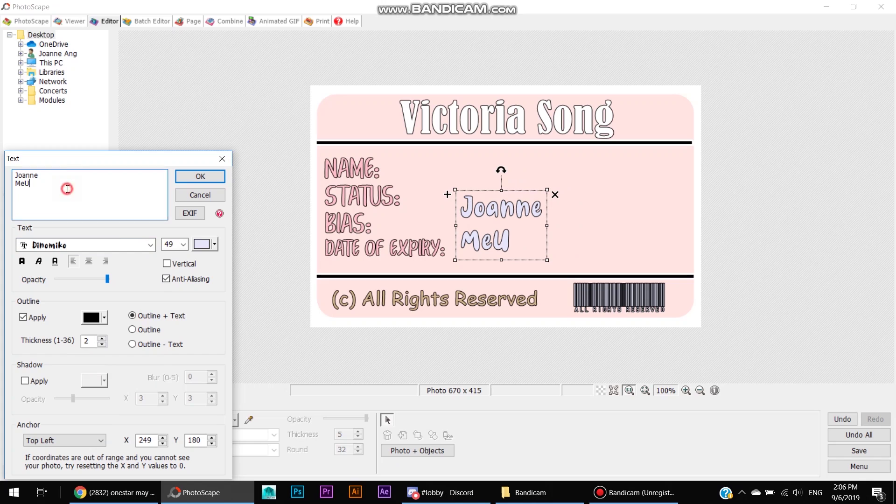
{"action": "key", "text": "Return"}
{"action": "type", "text": "Victoria"}
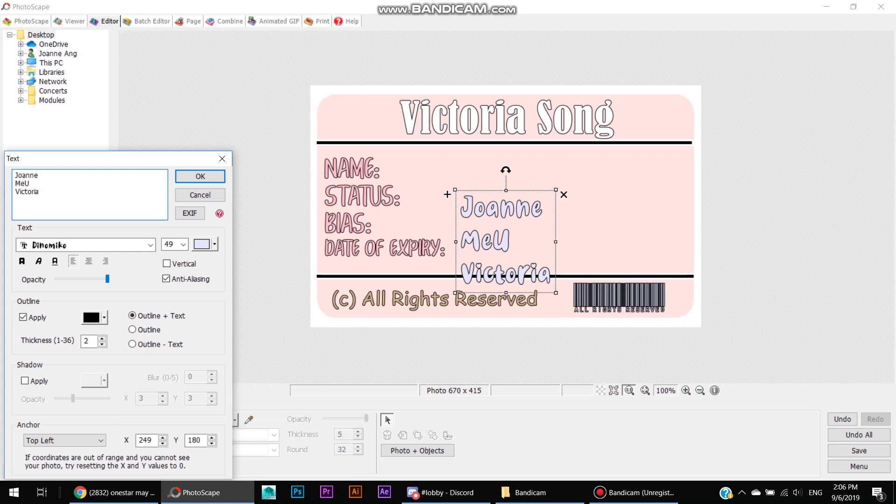
{"action": "key", "text": "Return"}
{"action": "type", "text": "Never"}
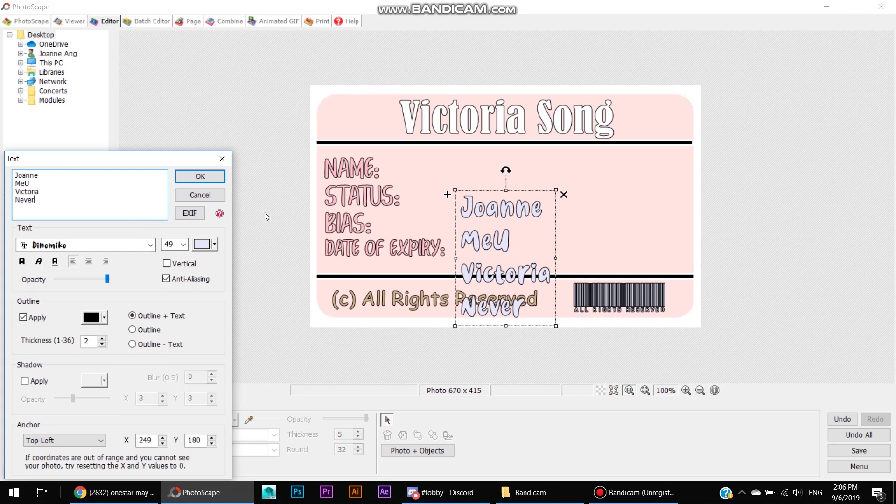
{"action": "double_click", "coordinate": [71, 201]}
{"action": "key", "text": "BackSpace"}
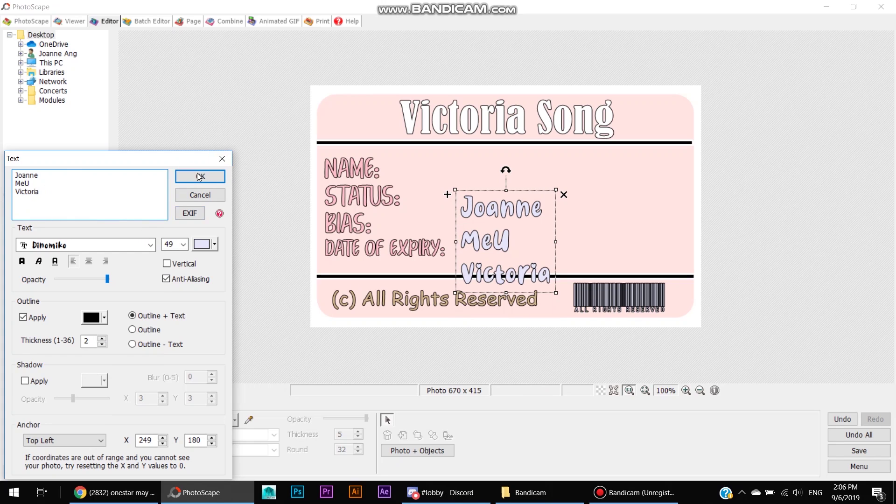
Place and shrink the field values beside the Name, Status and Bias labels.
{"action": "left_click", "coordinate": [200, 176]}
{"action": "left_click_drag", "start_coordinate": [509, 252], "coordinate": [451, 199]}
{"action": "left_click_drag", "start_coordinate": [497, 240], "coordinate": [484, 224]}
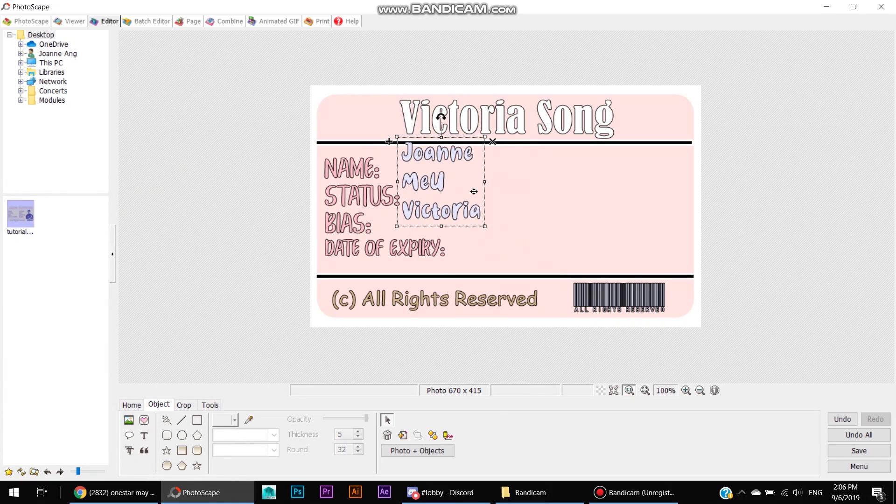
{"action": "left_click_drag", "start_coordinate": [474, 191], "coordinate": [476, 202]}
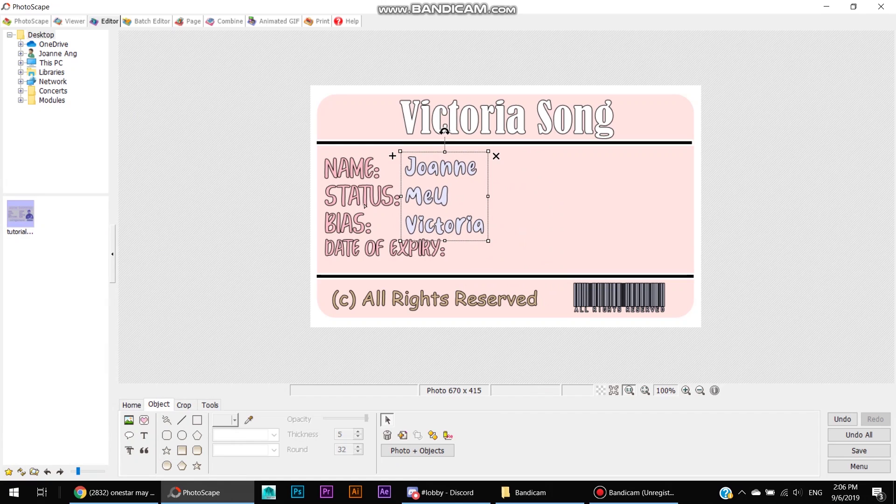
{"action": "left_click", "coordinate": [418, 435]}
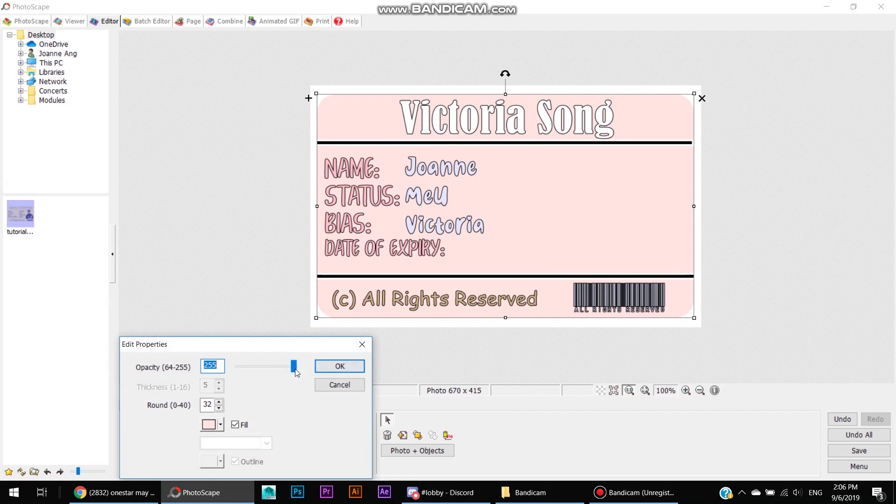
Right-align the field values and move them snugly against their labels.
{"action": "key", "text": "Escape"}
{"action": "right_click", "coordinate": [427, 200]}
{"action": "left_click", "coordinate": [455, 246]}
{"action": "left_click_drag", "start_coordinate": [68, 202], "coordinate": [6, 189]}
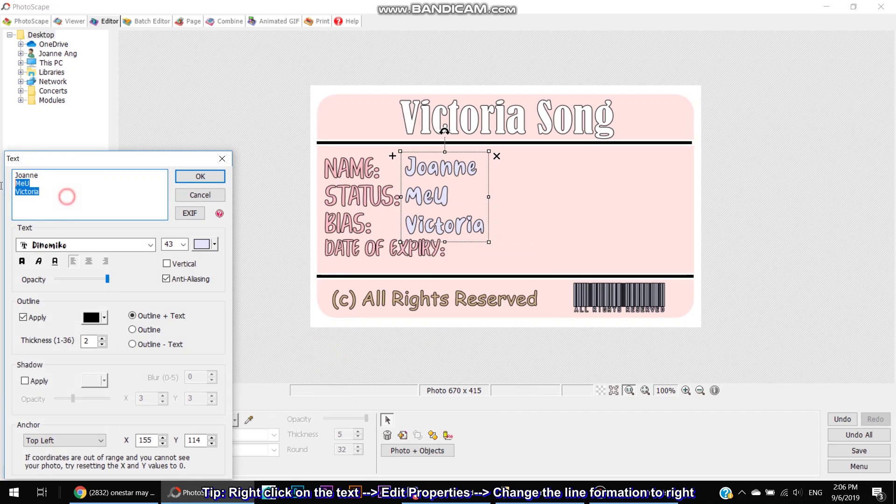
{"action": "left_click", "coordinate": [105, 261]}
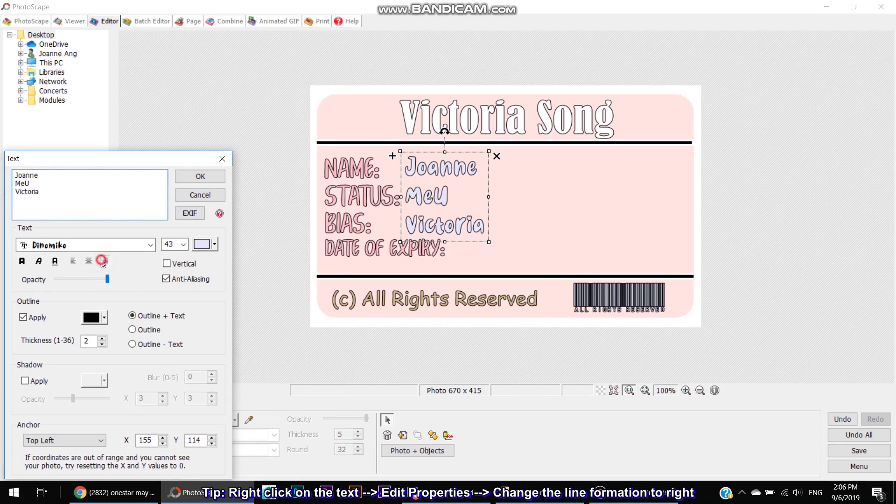
{"action": "left_click", "coordinate": [201, 176]}
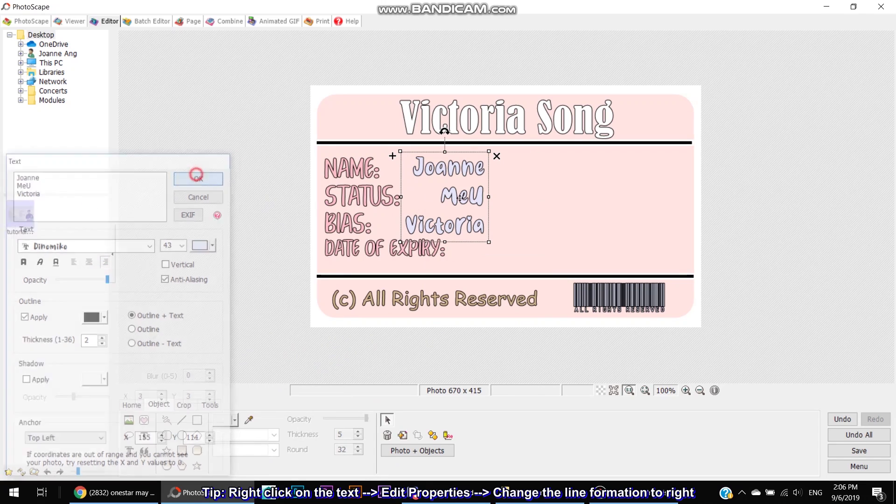
{"action": "left_click_drag", "start_coordinate": [470, 206], "coordinate": [442, 208]}
{"action": "left_click", "coordinate": [236, 242]}
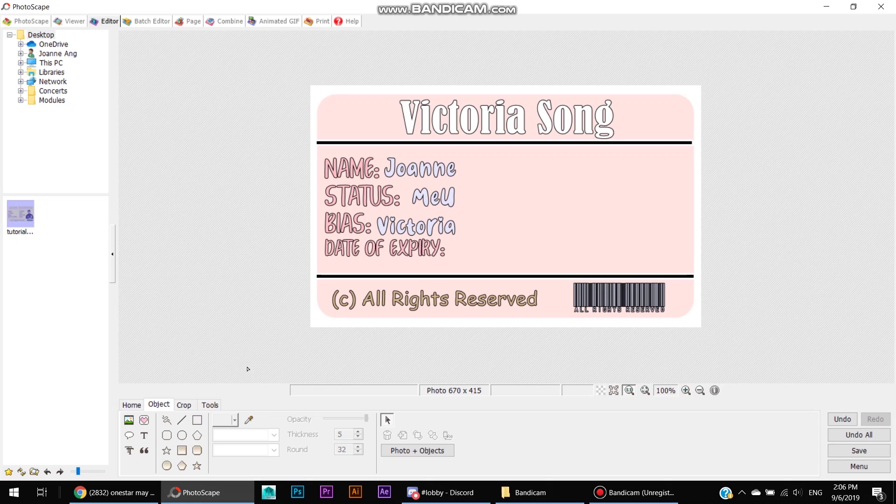
Add a 'Never' text beside the Date of Expiry label.
{"action": "left_click", "coordinate": [144, 436]}
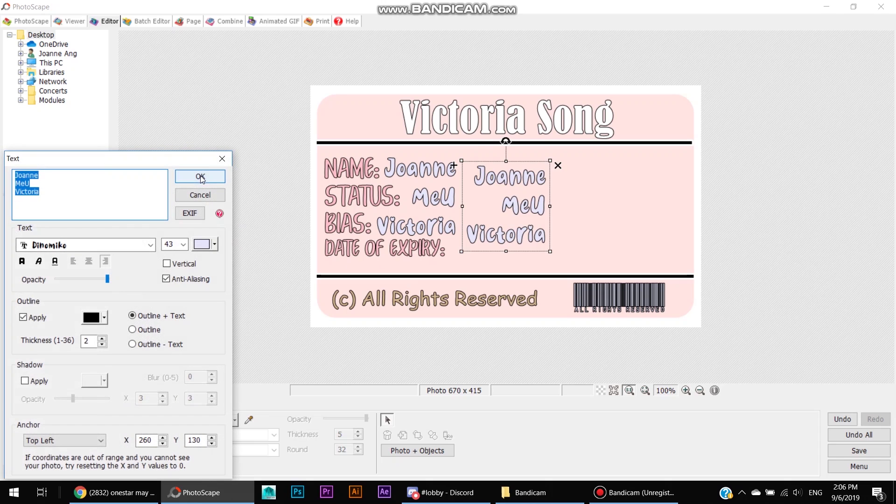
{"action": "type", "text": "Never"}
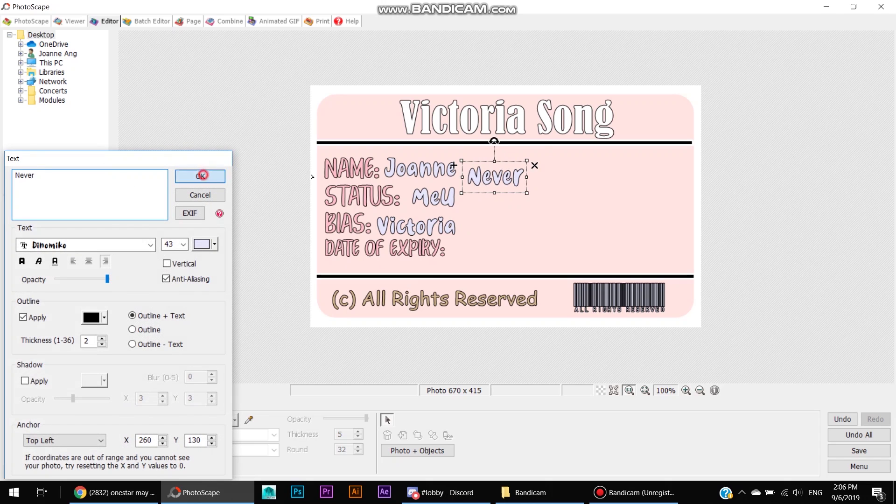
{"action": "left_click", "coordinate": [200, 176]}
{"action": "left_click_drag", "start_coordinate": [517, 178], "coordinate": [499, 249]}
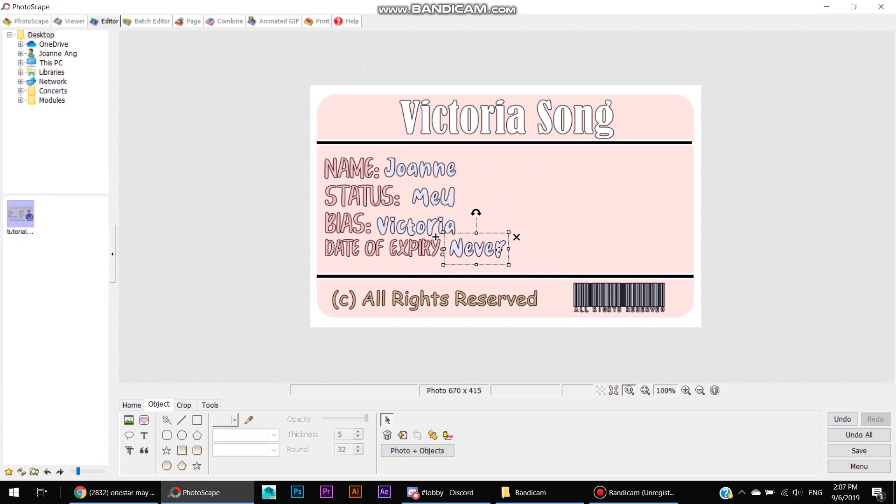
{"action": "left_click", "coordinate": [197, 261]}
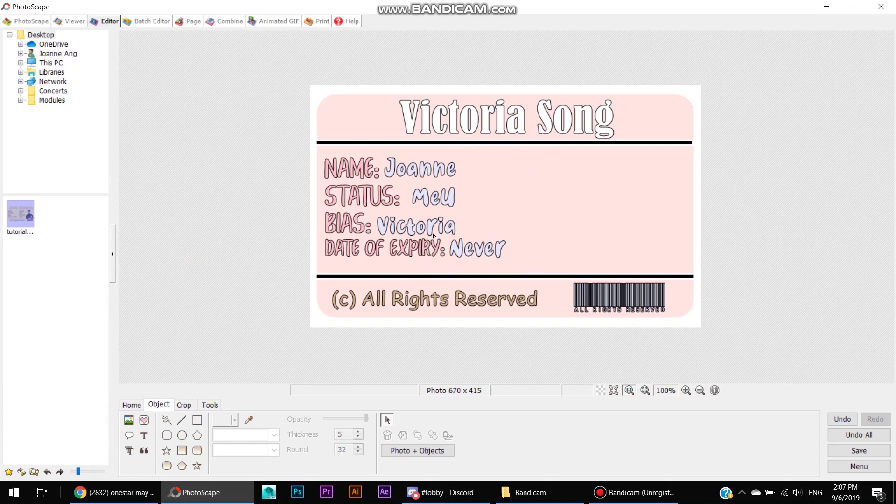
In a new Chrome tab, search Google for 'vidtoria ng fx'.
{"action": "mouse_move", "coordinate": [114, 492]}
{"action": "left_click", "coordinate": [137, 493]}
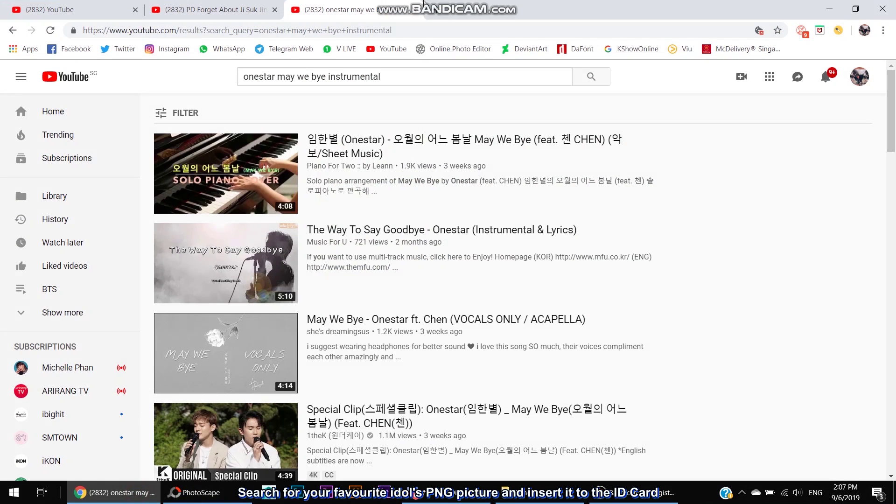
{"action": "left_click", "coordinate": [433, 14]}
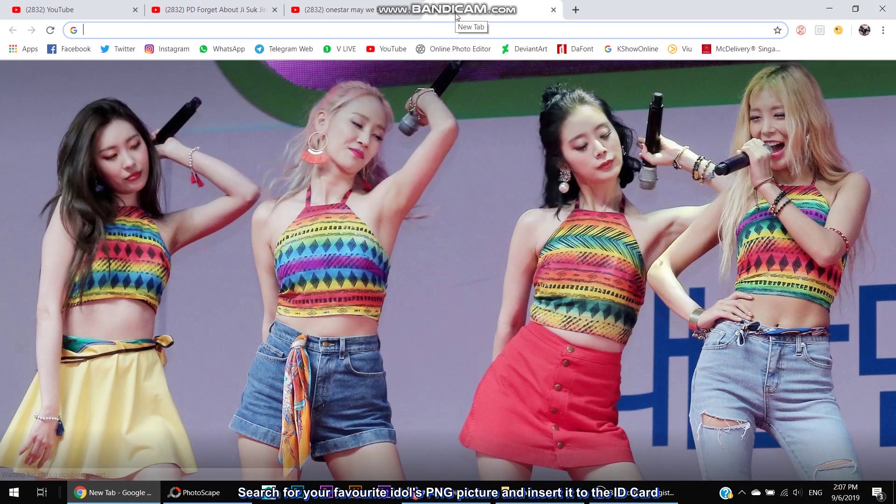
{"action": "type", "text": "google.com.sg"}
{"action": "key", "text": "Return"}
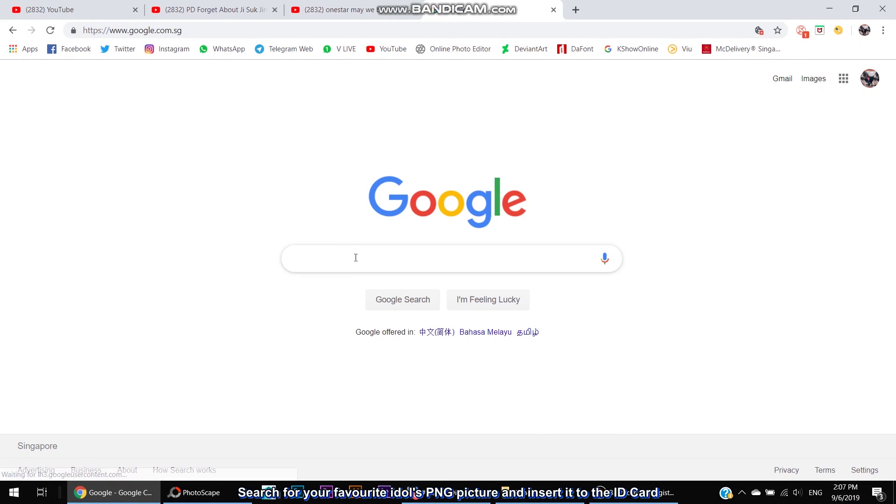
{"action": "type", "text": "vidtoria"}
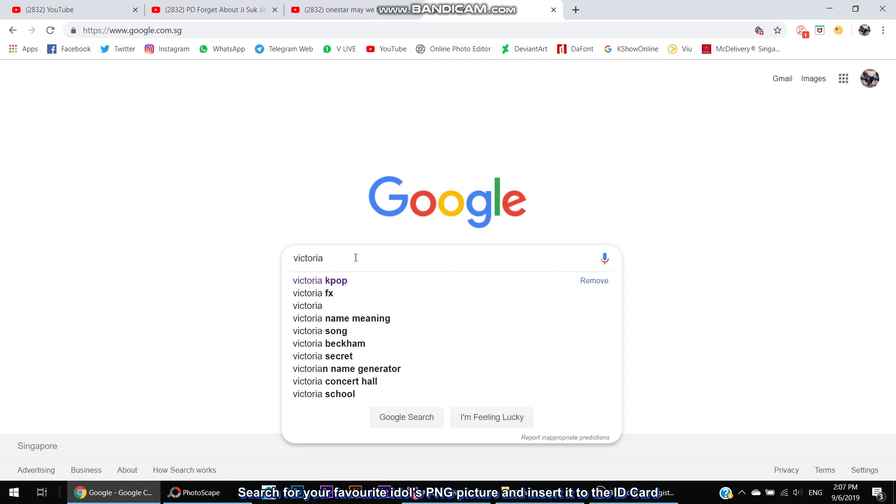
{"action": "type", "text": " ng f"}
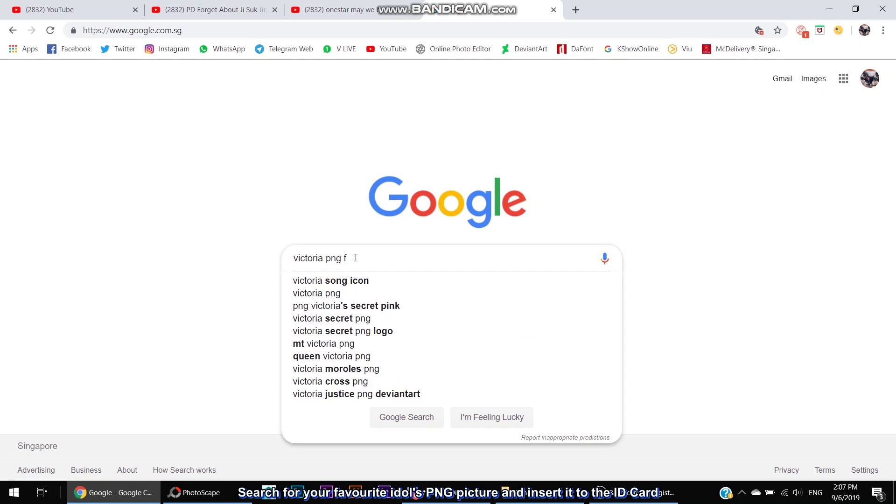
{"action": "type", "text": "x"}
{"action": "key", "text": "Return"}
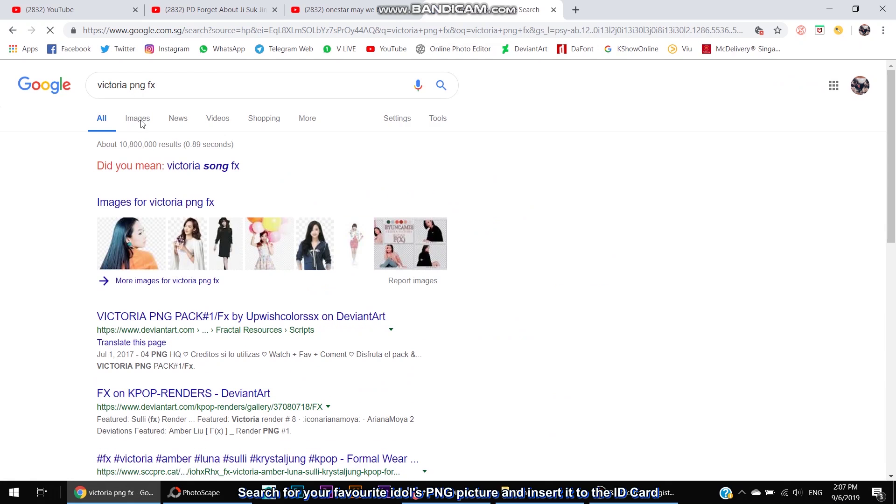
Save a transparent-background PNG of Victoria from Google Images, then return to PhotoScape.
{"action": "left_click", "coordinate": [140, 120]}
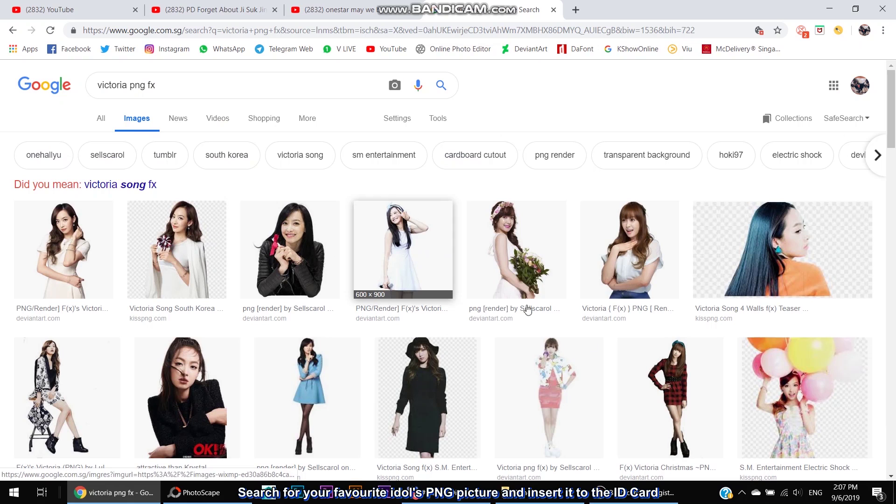
{"action": "left_click", "coordinate": [561, 390]}
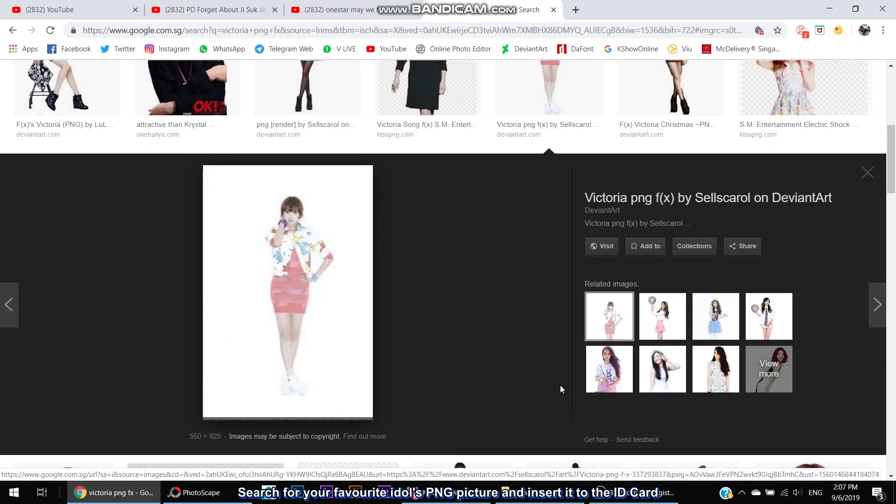
{"action": "right_click", "coordinate": [292, 257]}
{"action": "left_click", "coordinate": [348, 363]}
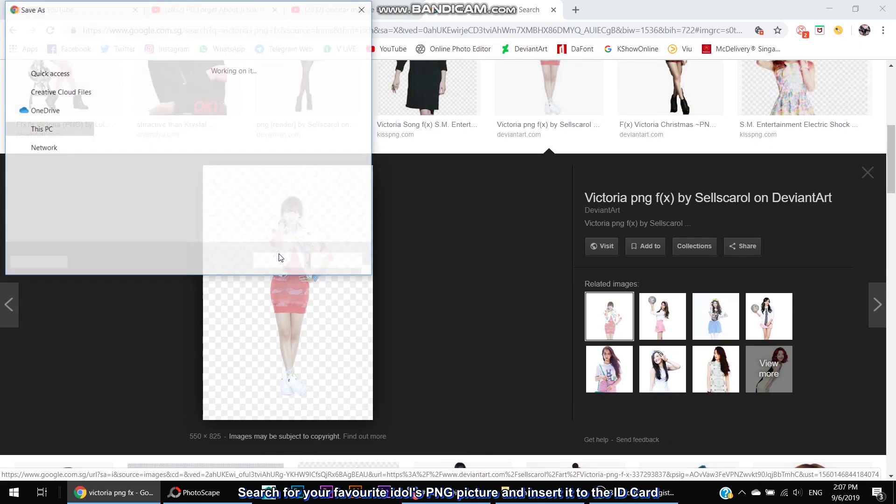
{"action": "left_click", "coordinate": [279, 262]}
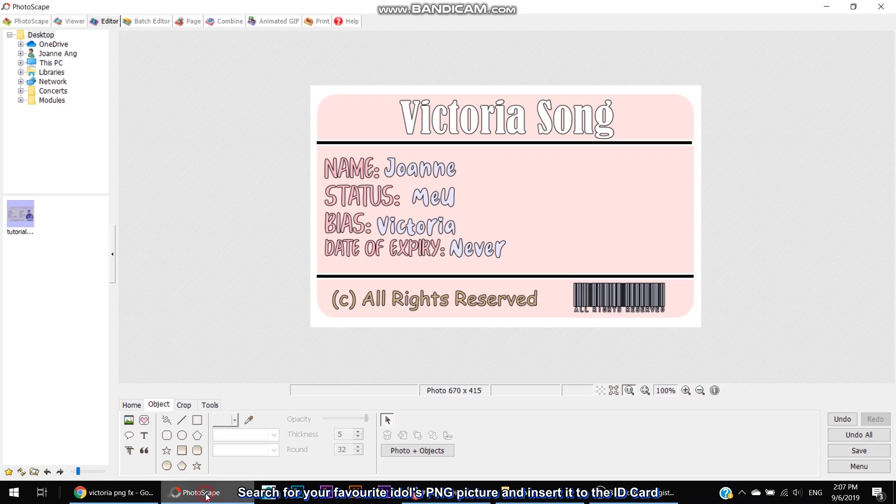
{"action": "left_click", "coordinate": [194, 492]}
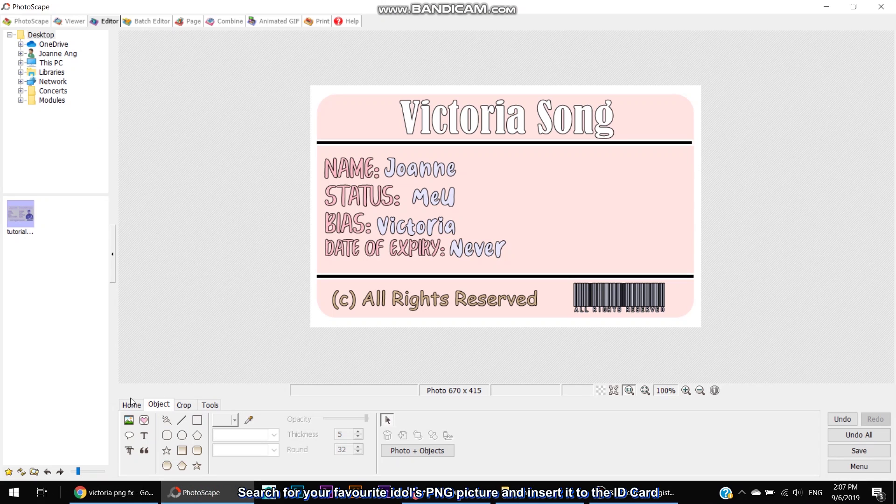
Insert the downloaded Victoria PNG onto the ID card as a photo object.
{"action": "left_click", "coordinate": [129, 423]}
{"action": "left_click", "coordinate": [166, 406]}
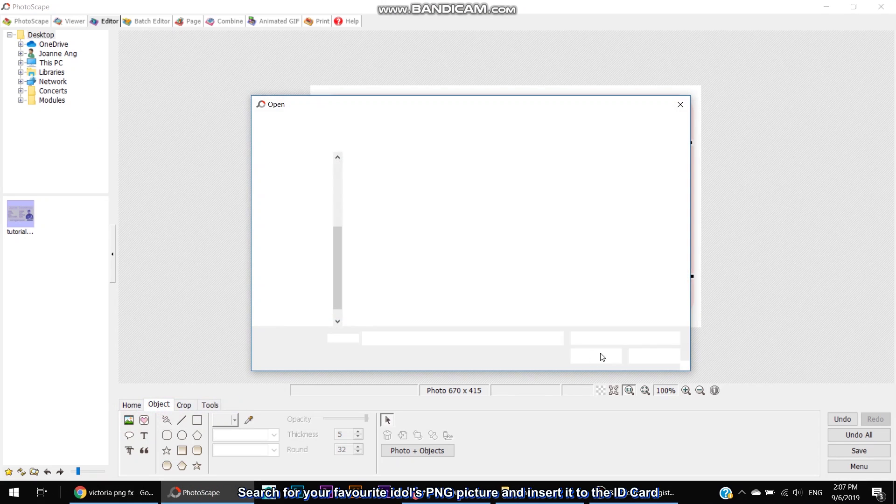
{"action": "left_click", "coordinate": [518, 191]}
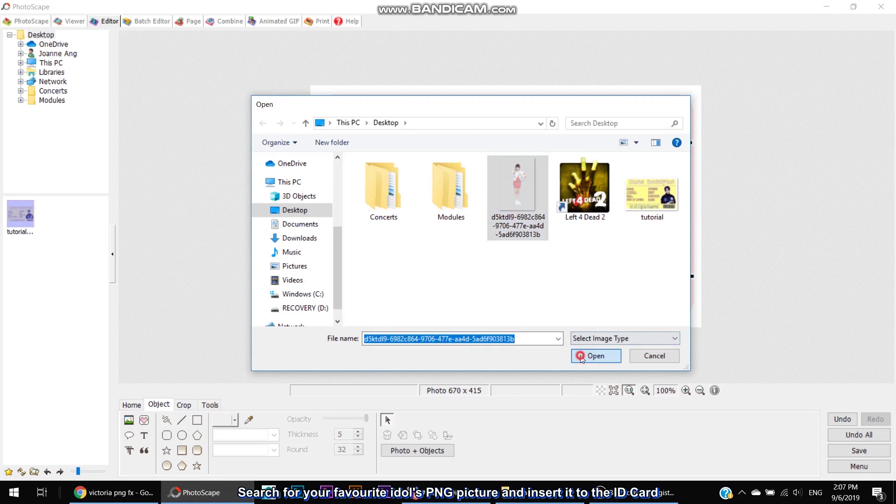
{"action": "left_click", "coordinate": [581, 356]}
{"action": "left_click", "coordinate": [289, 365]}
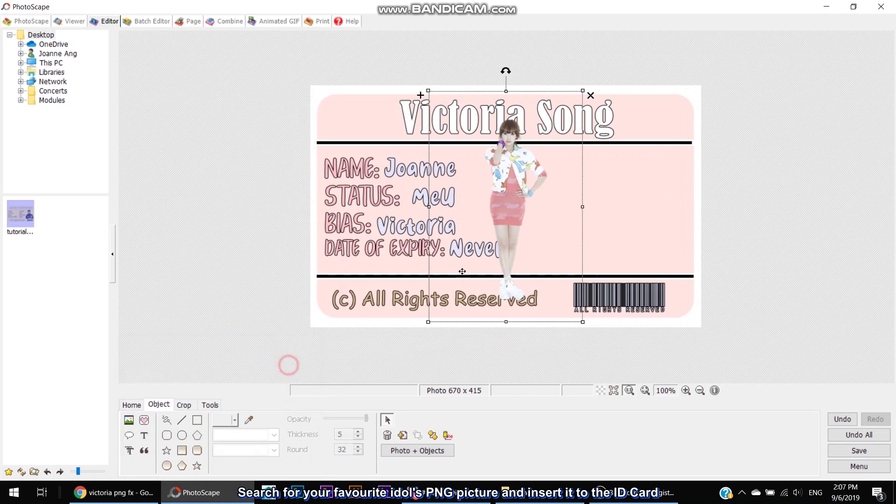
Shrink the Victoria photo and place it on the card's right, just above the barcode.
{"action": "left_click_drag", "start_coordinate": [444, 303], "coordinate": [609, 210]}
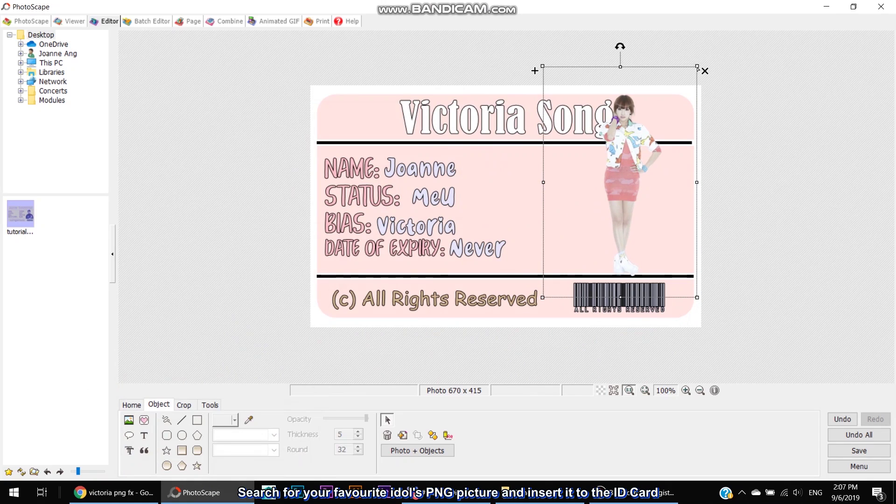
{"action": "left_click_drag", "start_coordinate": [697, 66], "coordinate": [658, 124]}
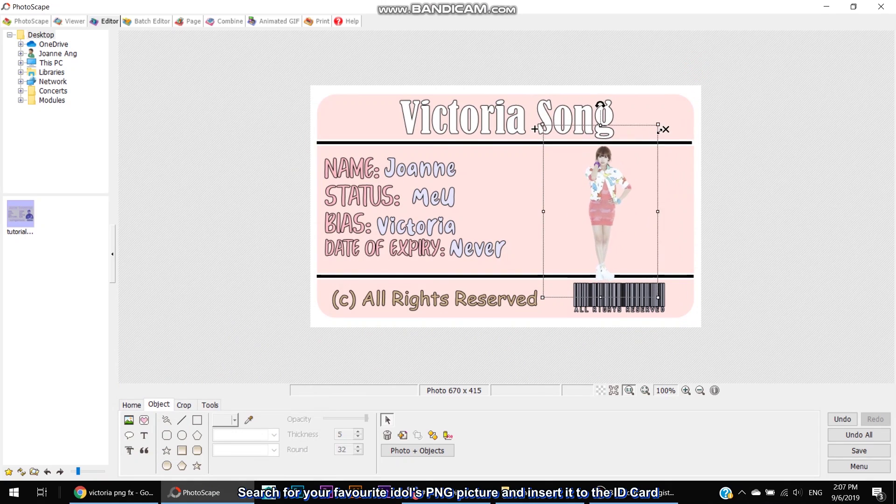
{"action": "left_click_drag", "start_coordinate": [627, 225], "coordinate": [633, 242]}
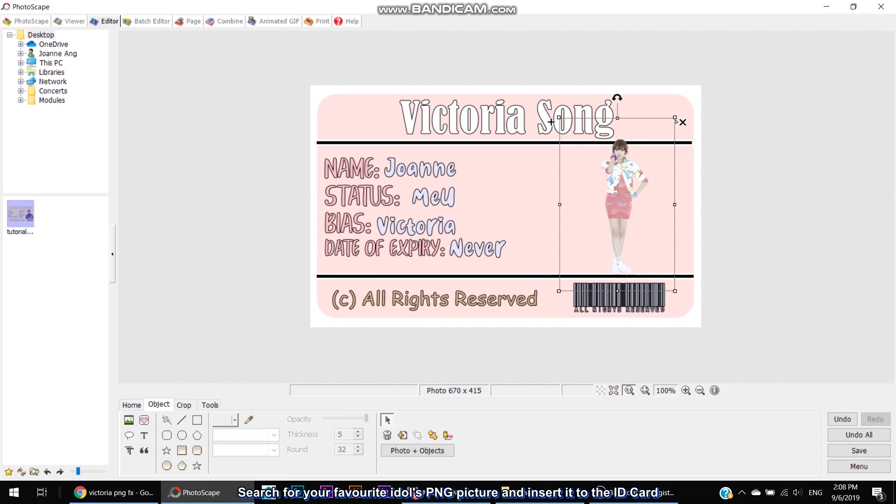
{"action": "left_click_drag", "start_coordinate": [675, 117], "coordinate": [671, 123]}
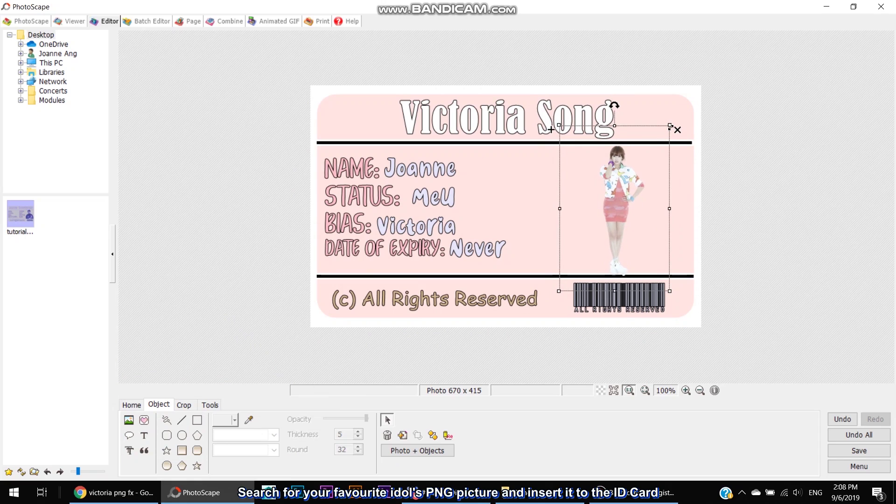
{"action": "left_click", "coordinate": [743, 262]}
{"action": "left_click", "coordinate": [622, 231]}
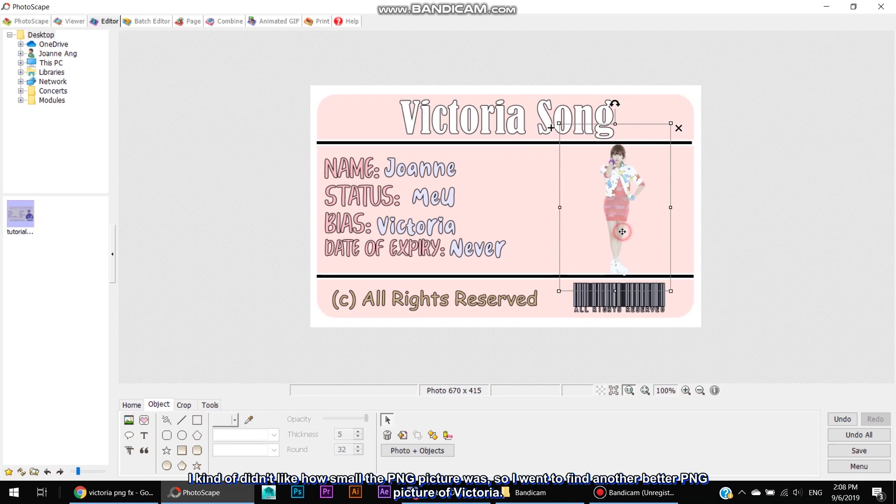
{"action": "left_click", "coordinate": [115, 493]}
Save the larger picture of Victoria in white holding a gift, then return to PhotoScape.
{"action": "scroll", "coordinate": [423, 304], "scroll_direction": "up", "scroll_amount": 3}
{"action": "scroll", "coordinate": [423, 280], "scroll_direction": "up", "scroll_amount": 2}
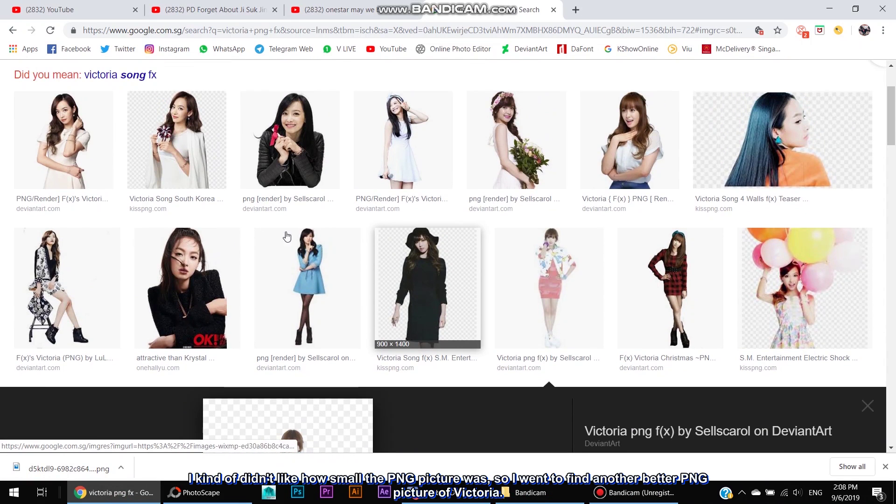
{"action": "left_click", "coordinate": [192, 177]}
{"action": "right_click", "coordinate": [311, 244]}
{"action": "left_click", "coordinate": [377, 351]}
{"action": "key", "text": "Return"}
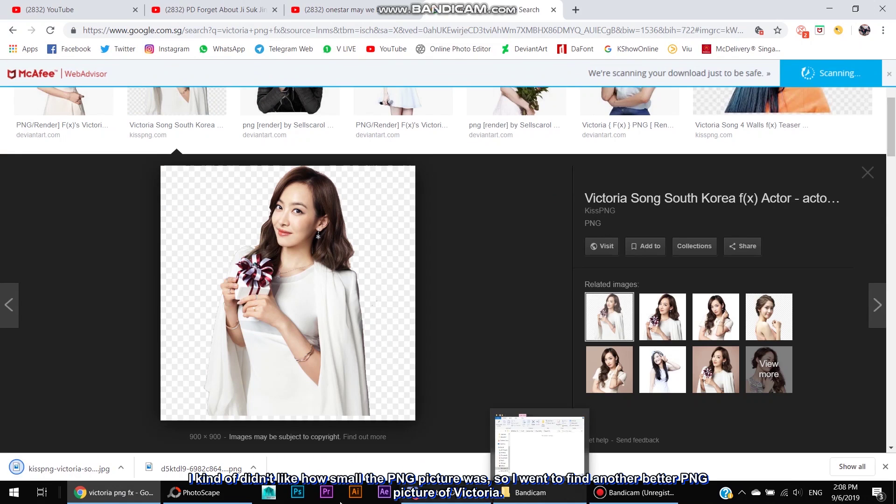
{"action": "left_click", "coordinate": [210, 495]}
{"action": "left_click", "coordinate": [129, 420]}
{"action": "left_click", "coordinate": [161, 405]}
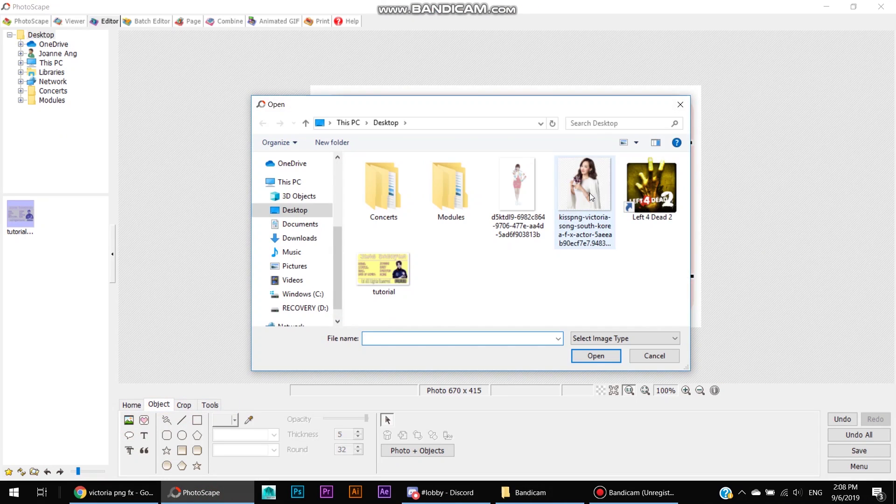
{"action": "double_click", "coordinate": [585, 187]}
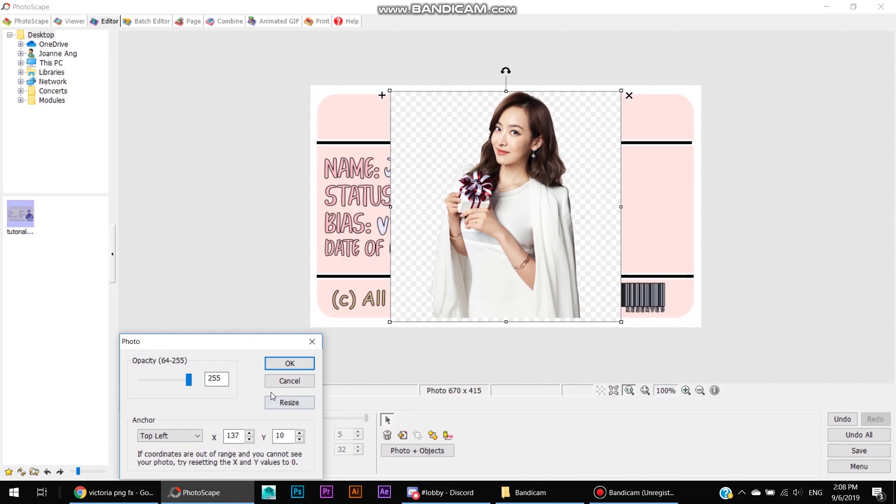
{"action": "left_click", "coordinate": [290, 380]}
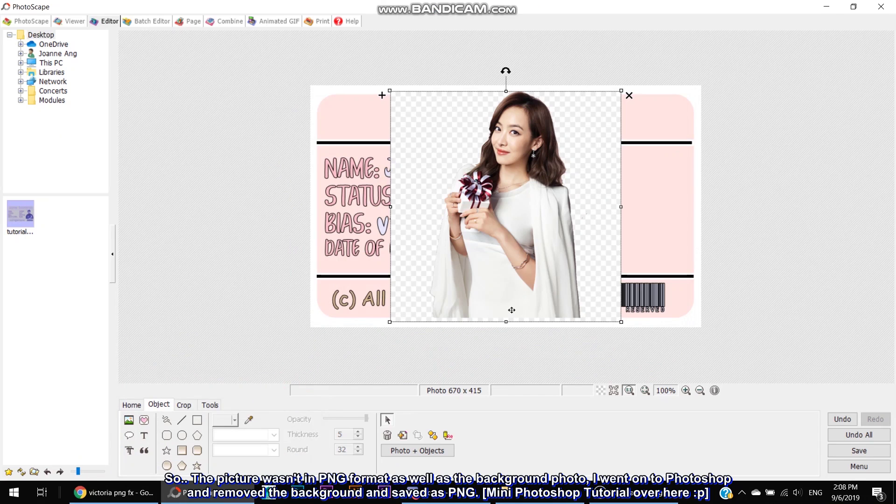
{"action": "left_click", "coordinate": [578, 154]}
{"action": "key", "text": "Delete"}
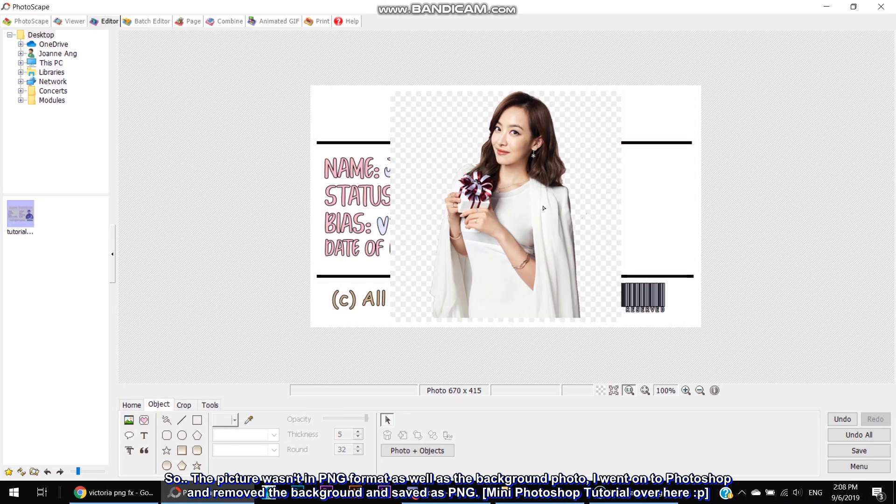
{"action": "key", "text": "ctrl+z"}
{"action": "left_click", "coordinate": [566, 215]}
{"action": "key", "text": "Delete"}
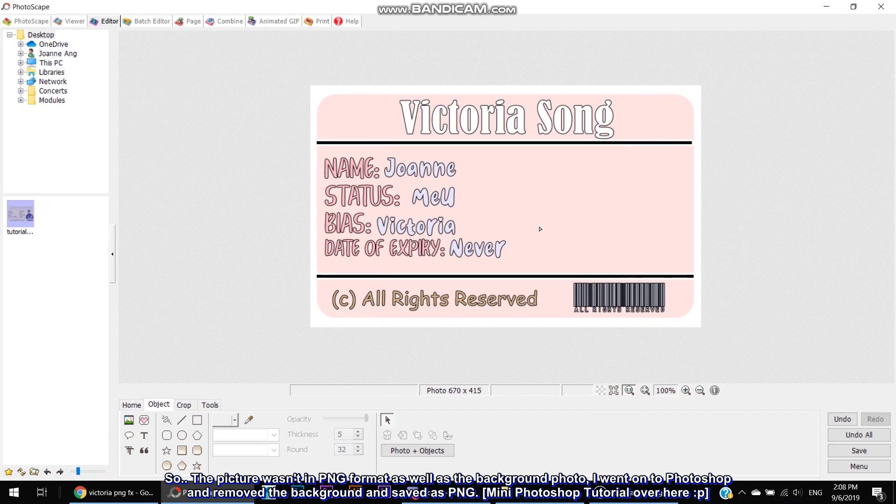
{"action": "left_click", "coordinate": [298, 492]}
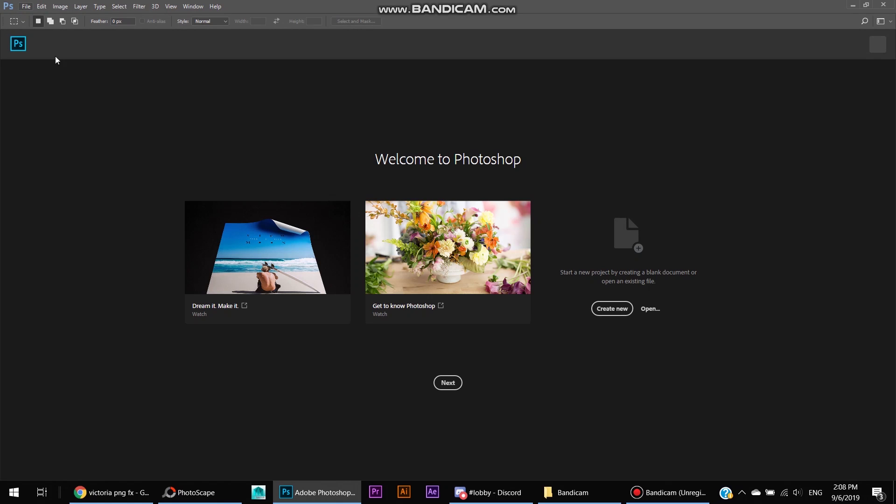
Open the downloaded kisspng Victoria jpg in Photoshop.
{"action": "left_click", "coordinate": [25, 6]}
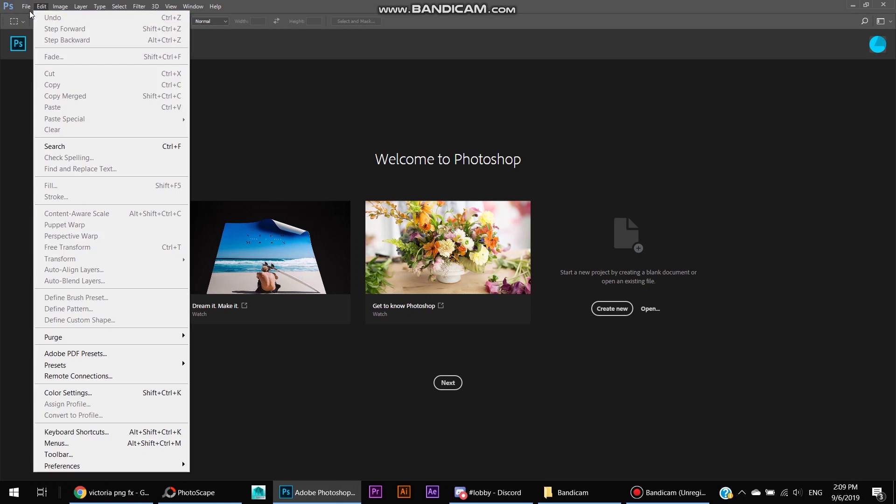
{"action": "left_click", "coordinate": [33, 19]}
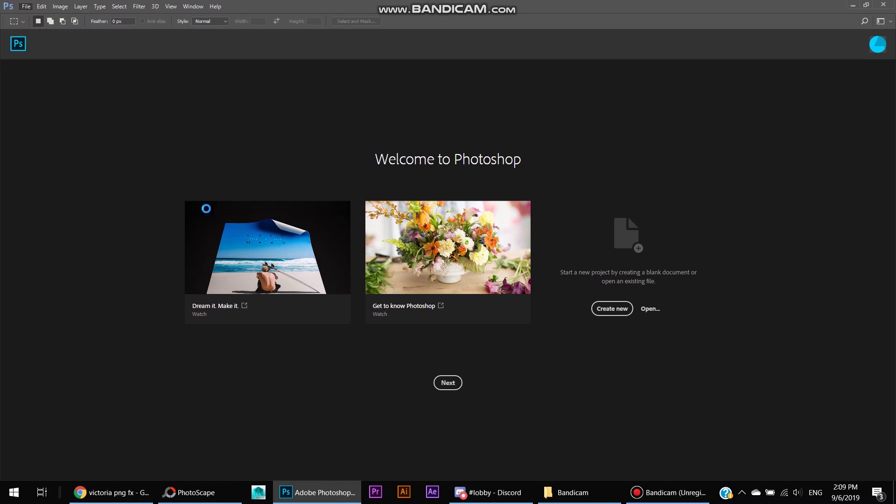
{"action": "double_click", "coordinate": [214, 170]}
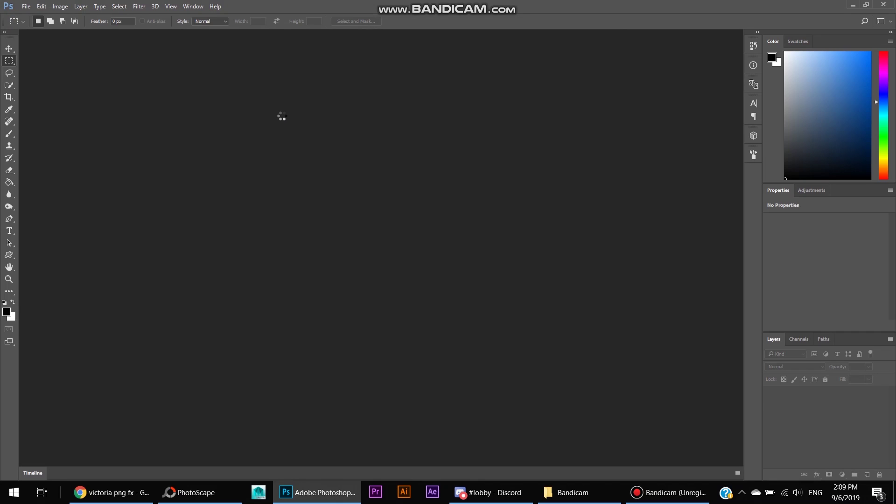
Select the checkerboard background with Magic Wand, removing jacket and chest areas via Quick Selection.
{"action": "right_click", "coordinate": [9, 86]}
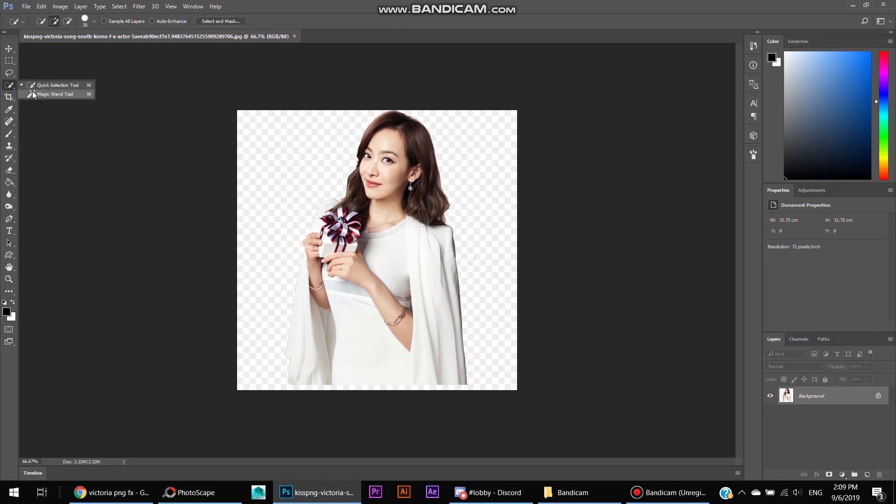
{"action": "left_click", "coordinate": [33, 91]}
{"action": "left_click", "coordinate": [280, 166]}
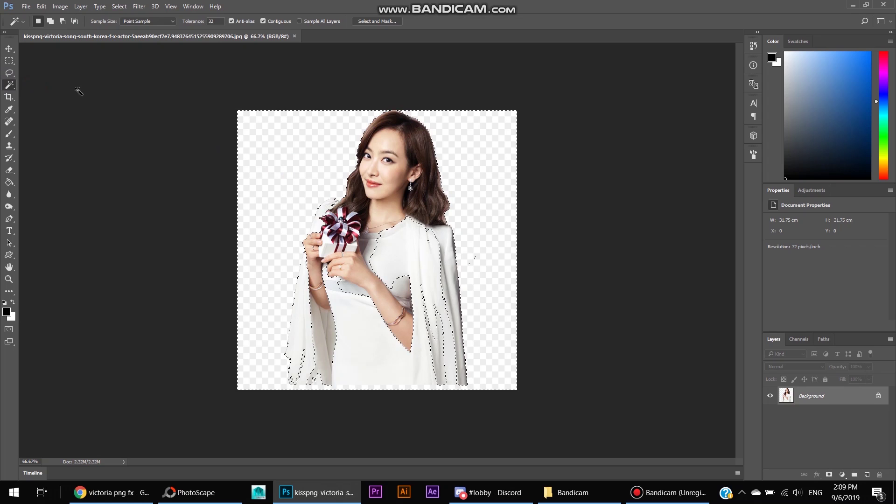
{"action": "key", "text": "shift+w"}
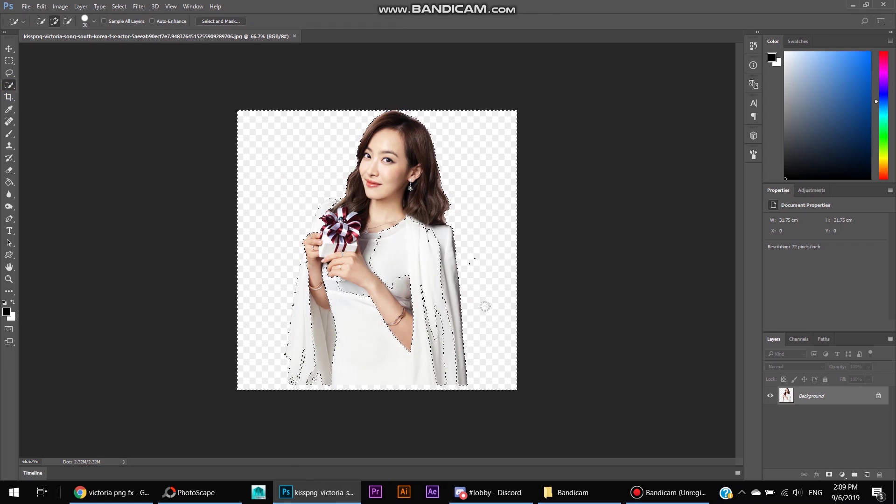
{"action": "left_click_drag", "start_coordinate": [380, 266], "coordinate": [349, 302]}
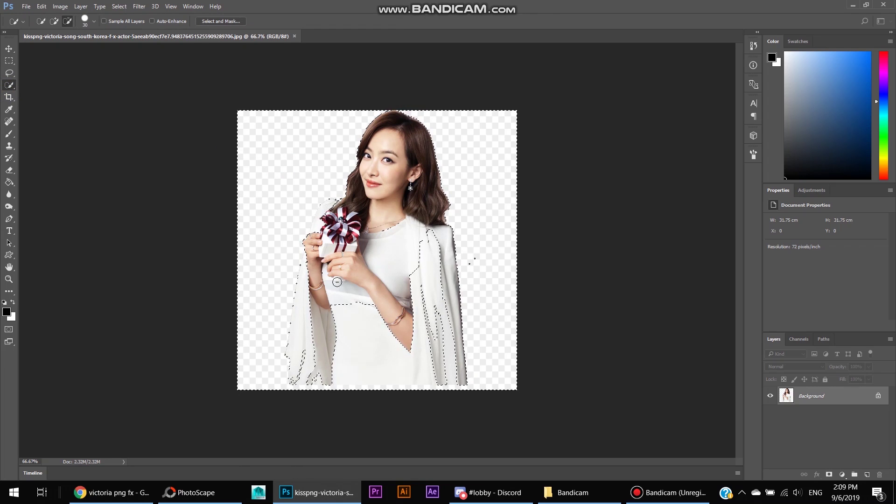
{"action": "left_click", "coordinate": [350, 302]}
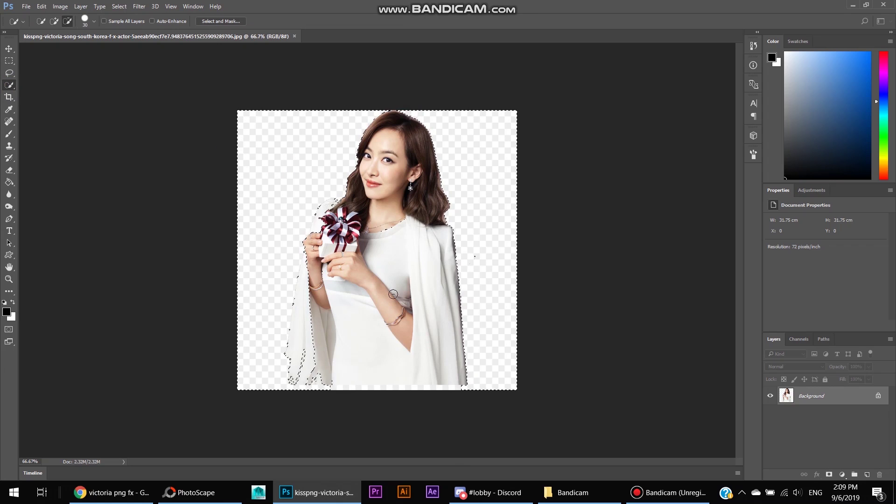
{"action": "mouse_move", "coordinate": [301, 368]}
{"action": "left_mouse_down"}
{"action": "mouse_move", "coordinate": [308, 277]}
{"action": "mouse_move", "coordinate": [340, 232]}
{"action": "left_mouse_up"}
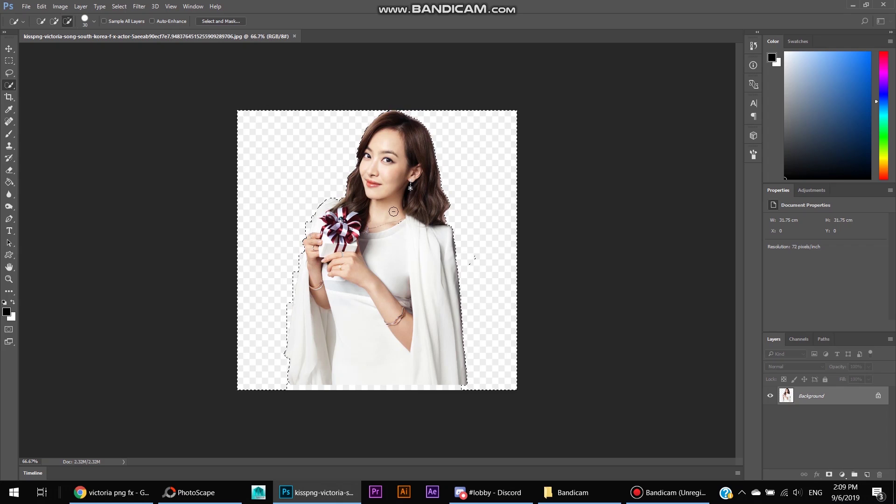
Refine the background selection edges, then cancel Fill and unlock the Background as Layer 0.
{"action": "key", "text": "alt"}
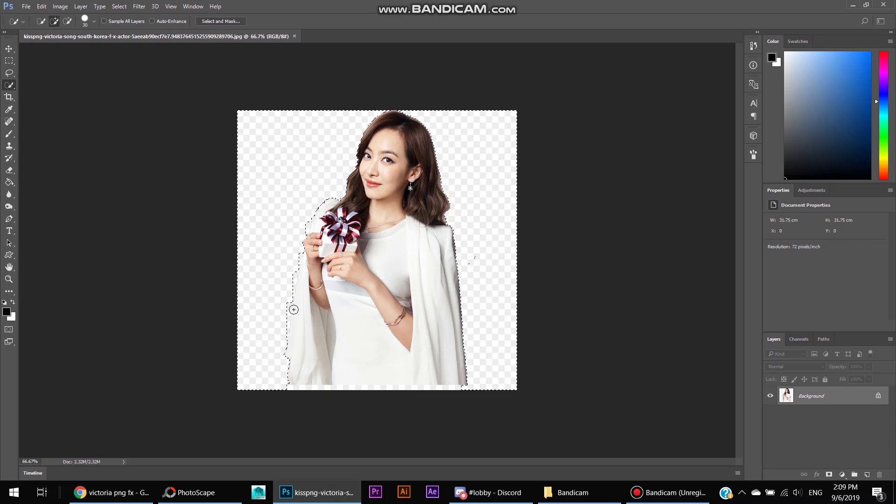
{"action": "left_click", "coordinate": [287, 298]}
{"action": "key", "text": "alt"}
{"action": "key", "text": "alt"}
{"action": "left_click_drag", "start_coordinate": [367, 390], "coordinate": [421, 390]}
{"action": "key", "text": "alt"}
{"action": "key", "text": "shift+F5"}
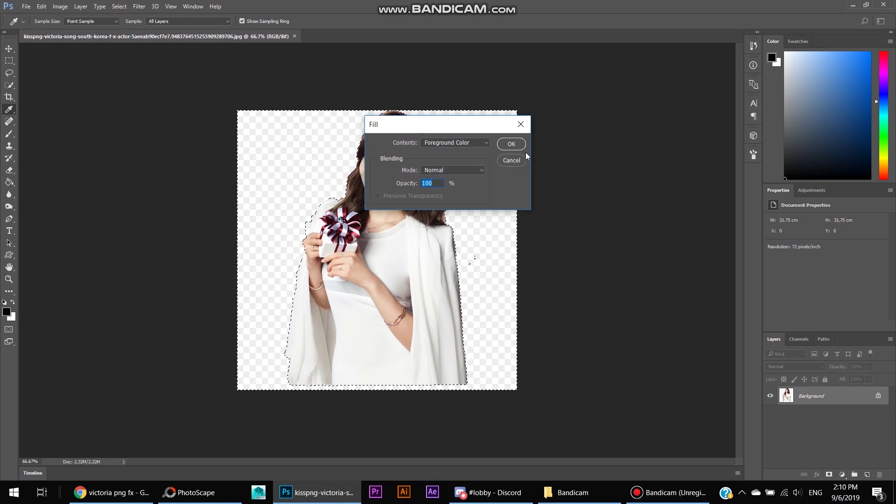
{"action": "left_click", "coordinate": [879, 396]}
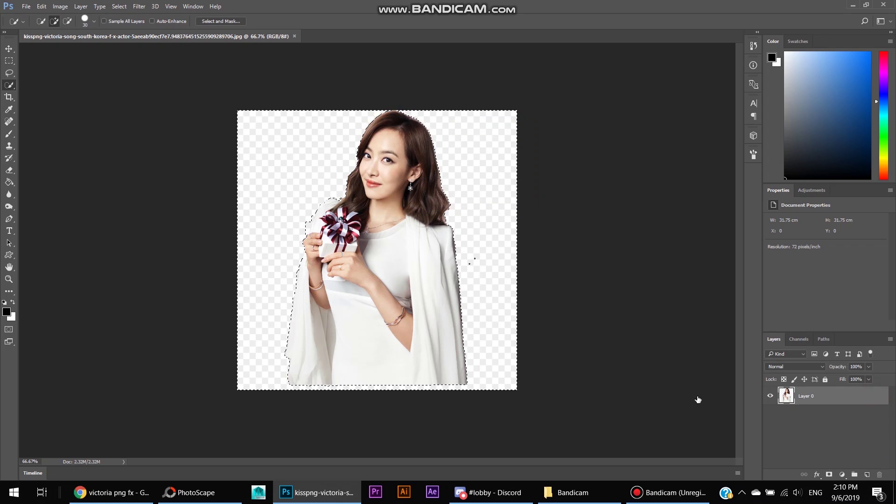
Delete the selected background around Victoria and clear the selection.
{"action": "key", "text": "Delete"}
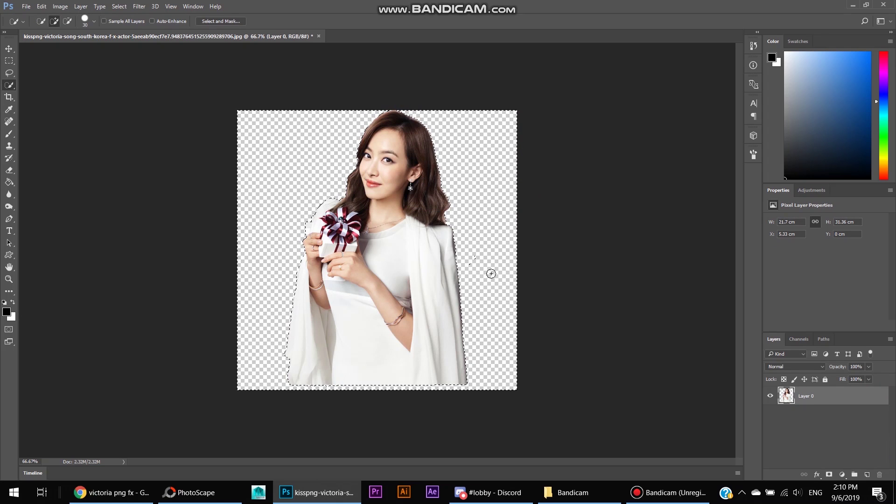
{"action": "left_click", "coordinate": [9, 60]}
{"action": "left_click", "coordinate": [174, 117]}
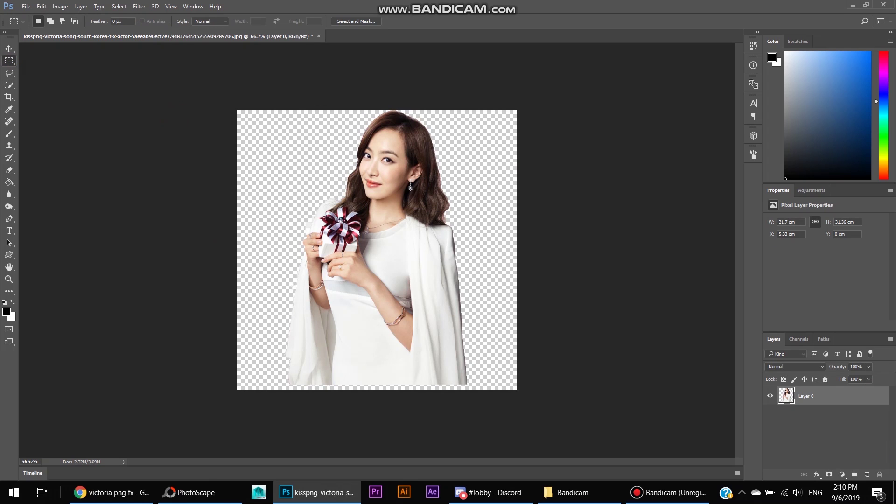
Save the cut-out as a PNG on the Desktop, then return to PhotoScape.
{"action": "left_click", "coordinate": [26, 6]}
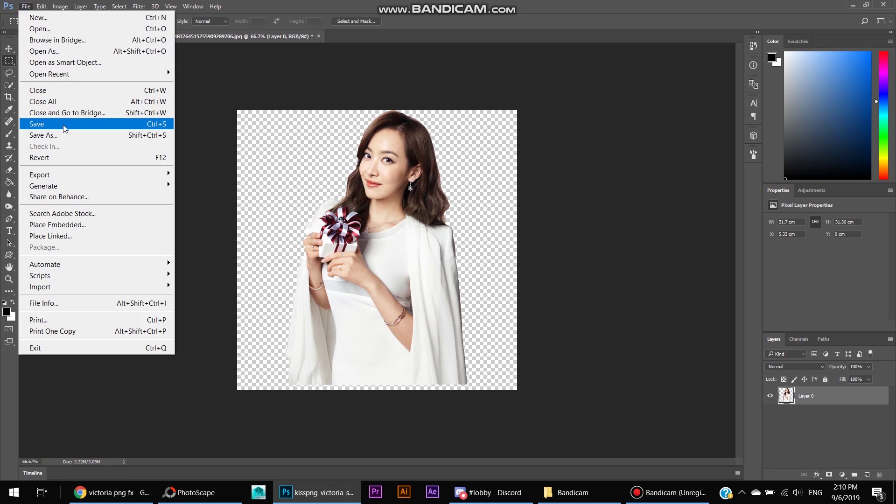
{"action": "left_click", "coordinate": [74, 123]}
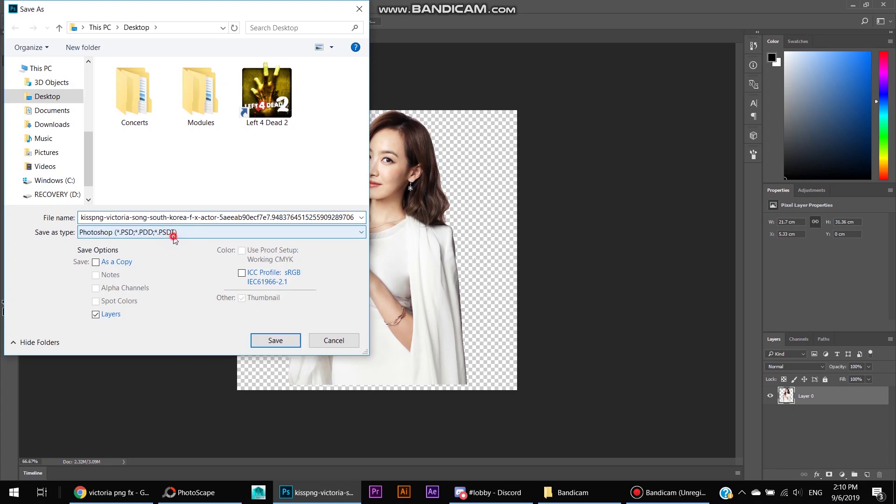
{"action": "left_click", "coordinate": [230, 233]}
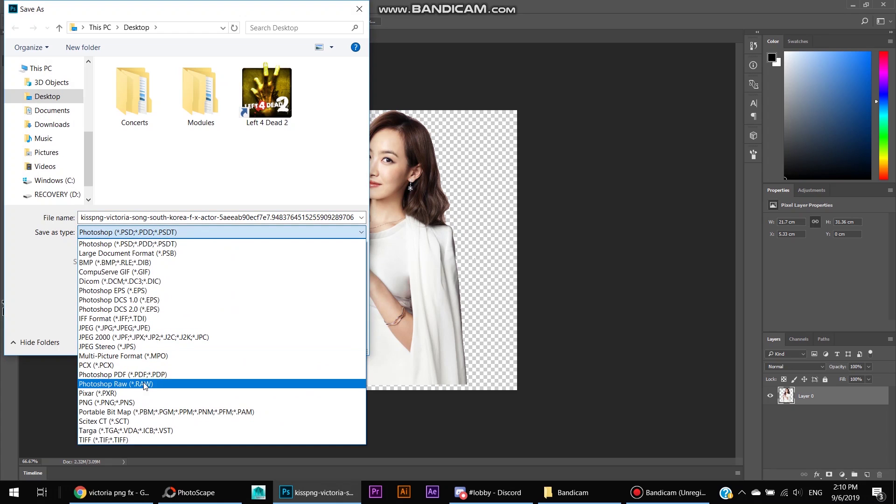
{"action": "left_click", "coordinate": [140, 402]}
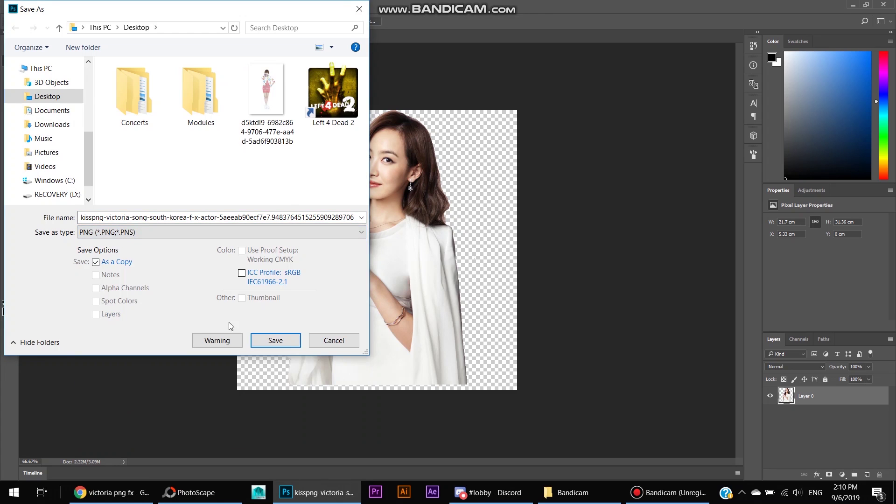
{"action": "left_click", "coordinate": [275, 341]}
{"action": "left_click", "coordinate": [473, 158]}
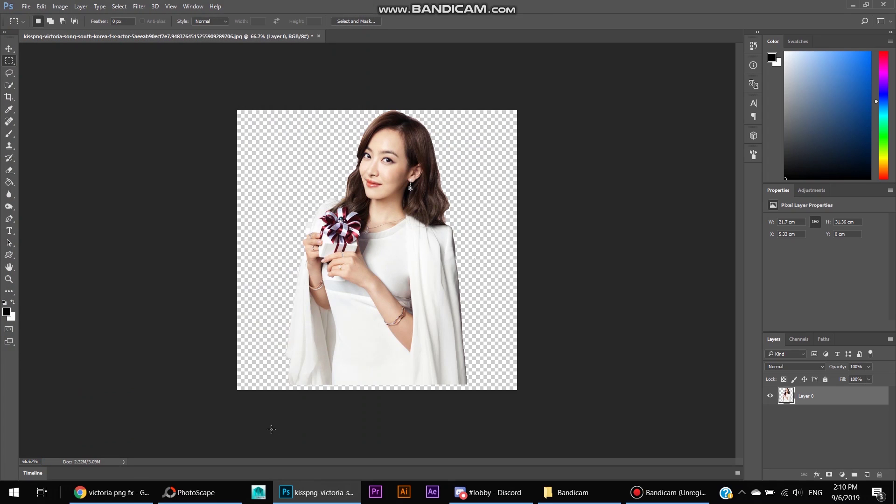
{"action": "left_click", "coordinate": [241, 491]}
{"action": "left_click", "coordinate": [135, 420]}
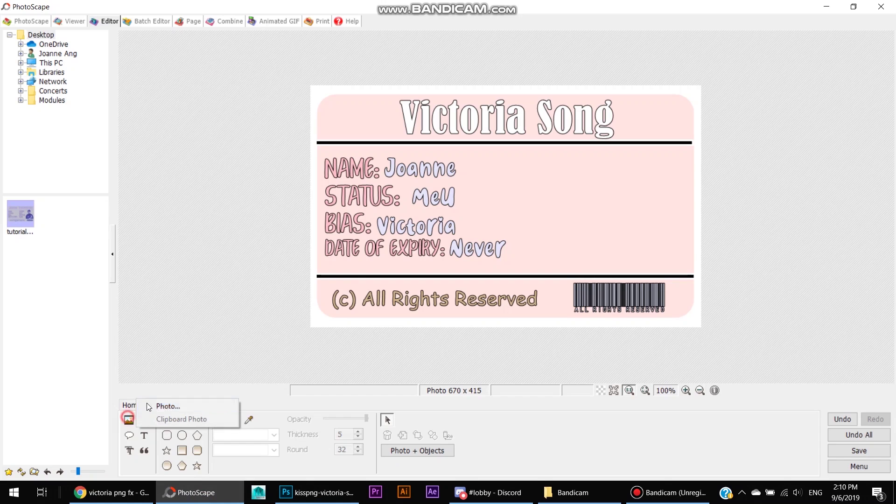
Insert the kisspng cut-out PNG onto the ID card as a photo object.
{"action": "left_click", "coordinate": [159, 407]}
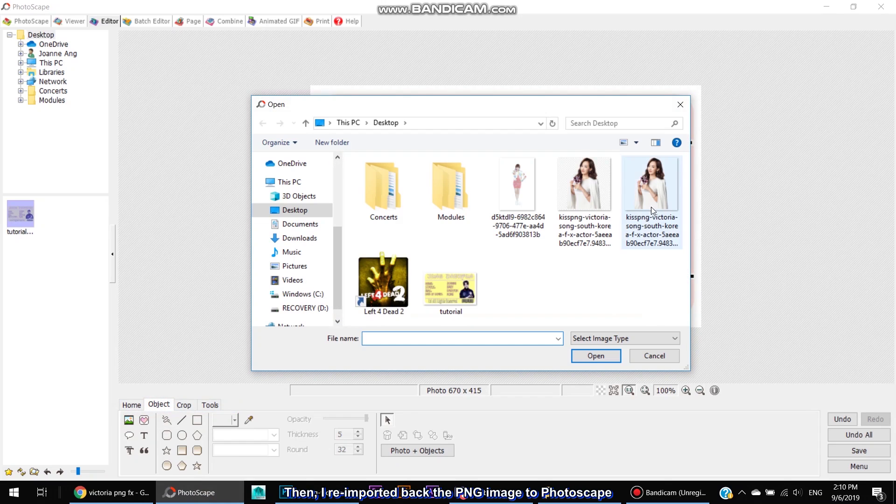
{"action": "left_click", "coordinate": [651, 231]}
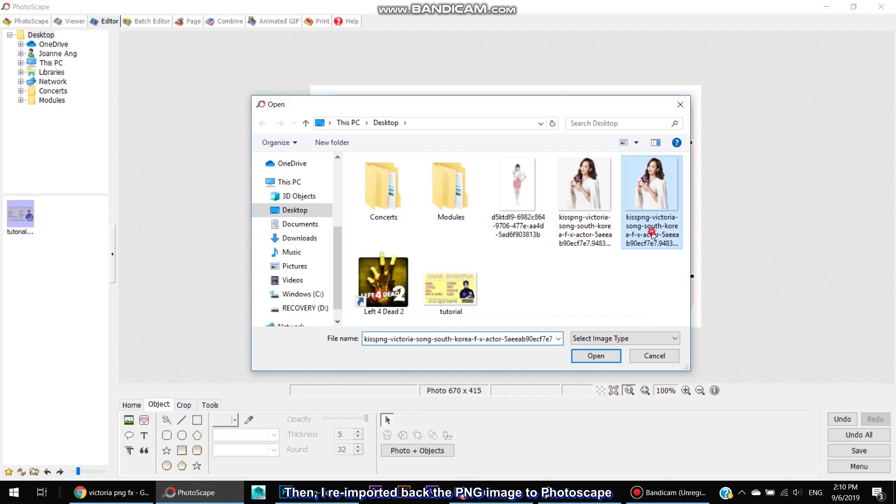
{"action": "left_click", "coordinate": [596, 355]}
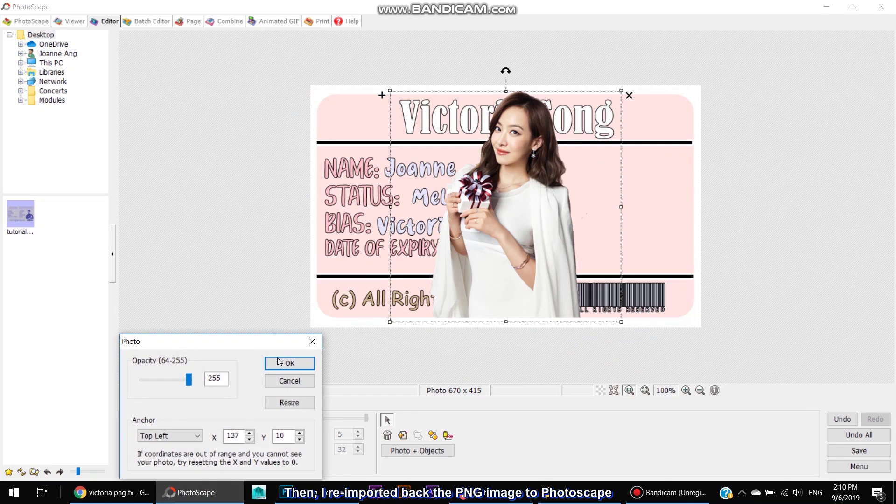
{"action": "left_click", "coordinate": [289, 363]}
Shrink the cut-out photo and position it at the card's right, above the barcode.
{"action": "left_click_drag", "start_coordinate": [476, 291], "coordinate": [599, 228]}
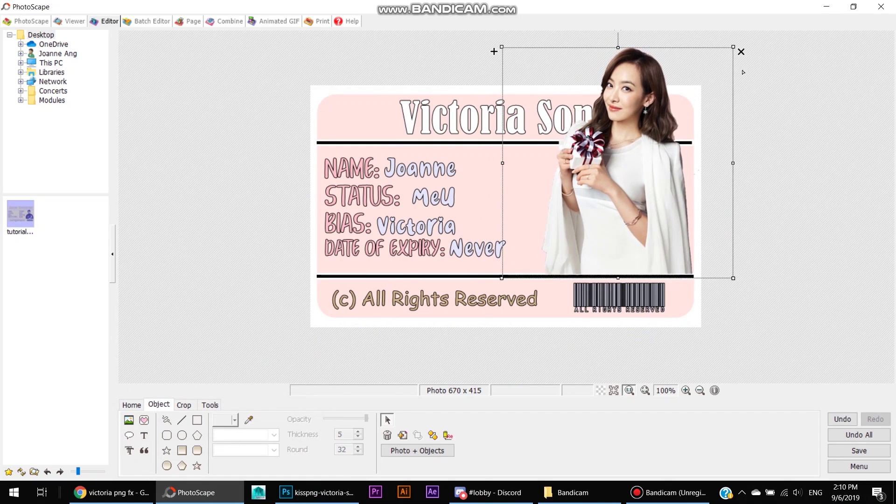
{"action": "mouse_move", "coordinate": [735, 46]}
{"action": "left_mouse_down"}
{"action": "mouse_move", "coordinate": [646, 176]}
{"action": "mouse_move", "coordinate": [626, 179]}
{"action": "left_mouse_up"}
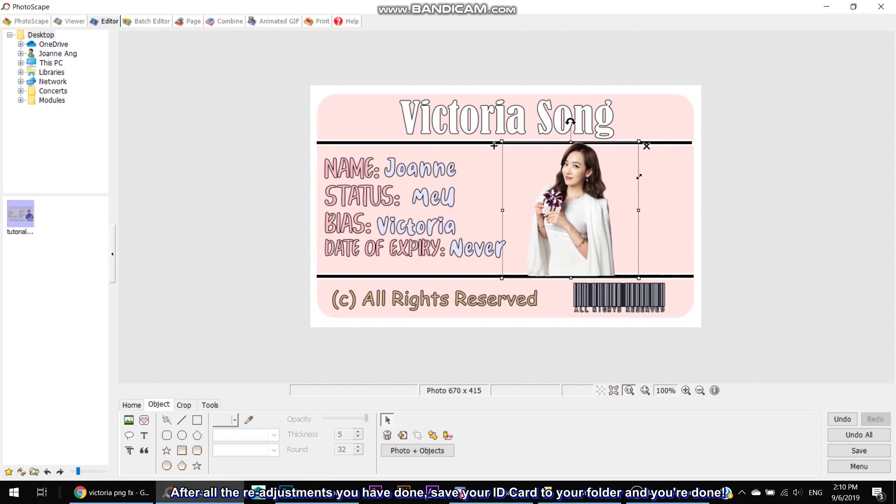
{"action": "mouse_move", "coordinate": [586, 215]}
{"action": "left_mouse_down"}
{"action": "mouse_move", "coordinate": [612, 206]}
{"action": "mouse_move", "coordinate": [652, 214]}
{"action": "left_mouse_up"}
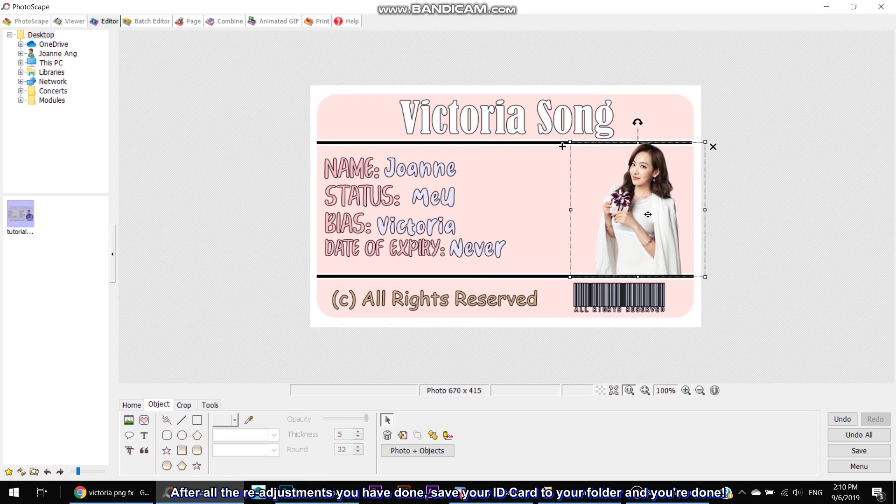
{"action": "left_click", "coordinate": [757, 249]}
{"action": "left_click", "coordinate": [660, 231]}
{"action": "left_click", "coordinate": [742, 237]}
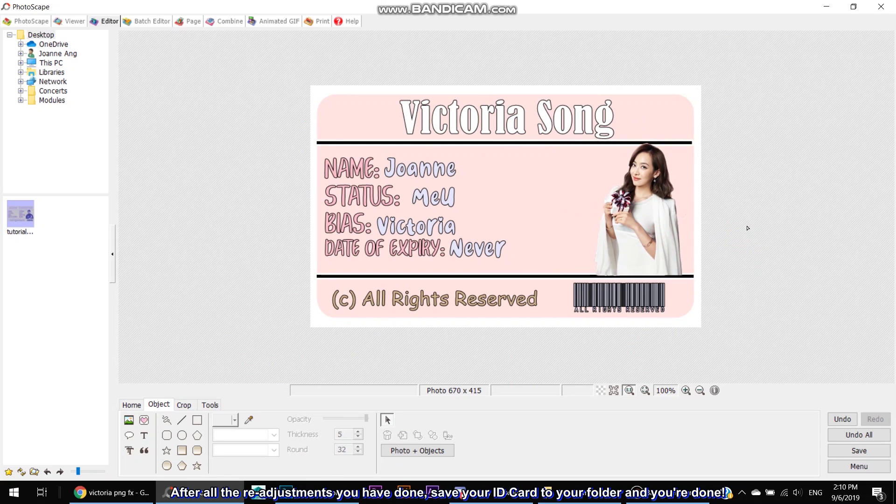
Nudge the name, status, bias and Never field values into alignment.
{"action": "left_click", "coordinate": [856, 452]}
{"action": "mouse_move", "coordinate": [432, 192]}
{"action": "left_mouse_down"}
{"action": "mouse_move", "coordinate": [443, 192]}
{"action": "mouse_move", "coordinate": [429, 193]}
{"action": "left_mouse_up"}
{"action": "left_click", "coordinate": [521, 258]}
{"action": "left_click", "coordinate": [477, 249]}
{"action": "left_click", "coordinate": [791, 276]}
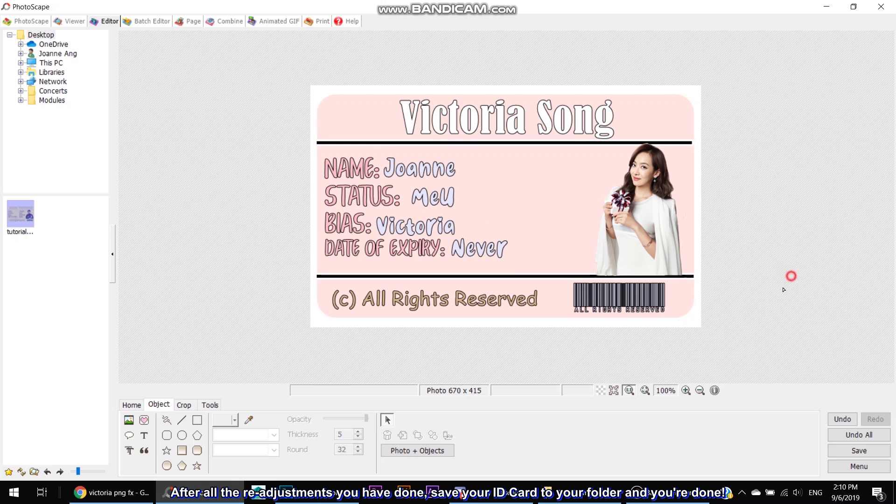
Save the card to the Desktop as tutorial.jpg.
{"action": "left_click", "coordinate": [847, 446]}
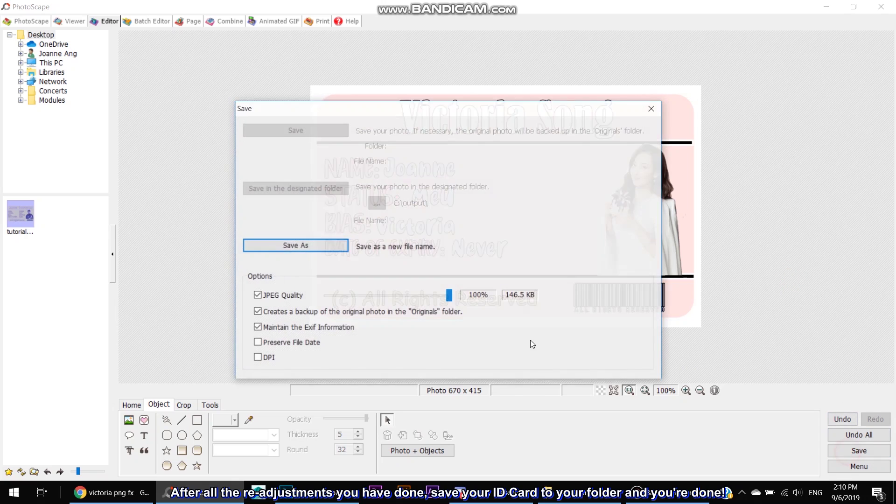
{"action": "left_click", "coordinate": [310, 244]}
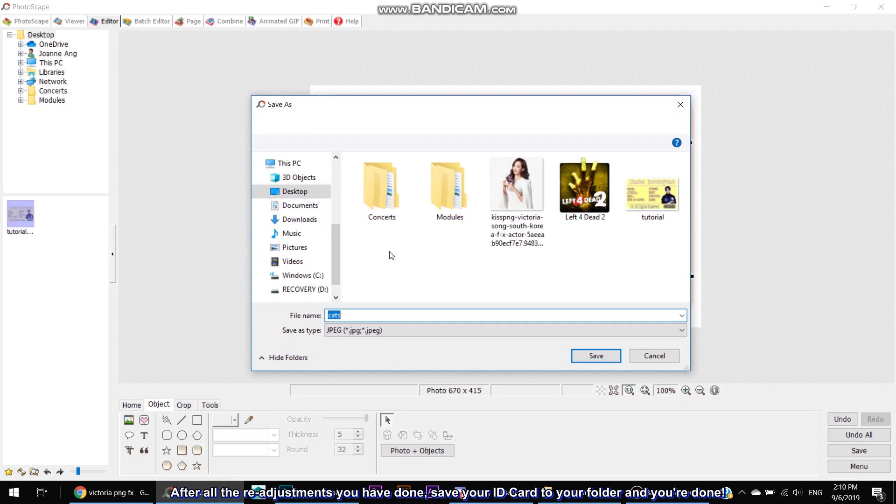
{"action": "left_click", "coordinate": [289, 192]}
{"action": "left_click", "coordinate": [369, 316]}
{"action": "double_click", "coordinate": [363, 315]}
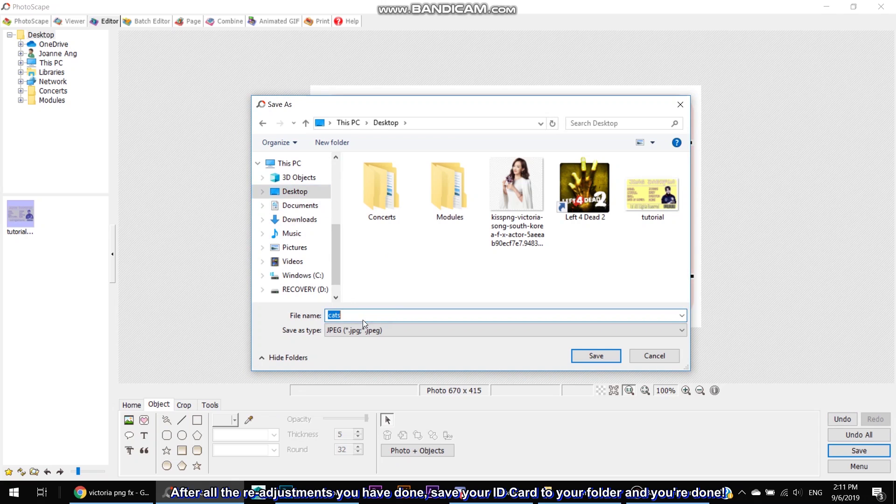
{"action": "type", "text": "tutorial"}
{"action": "key", "text": "Return"}
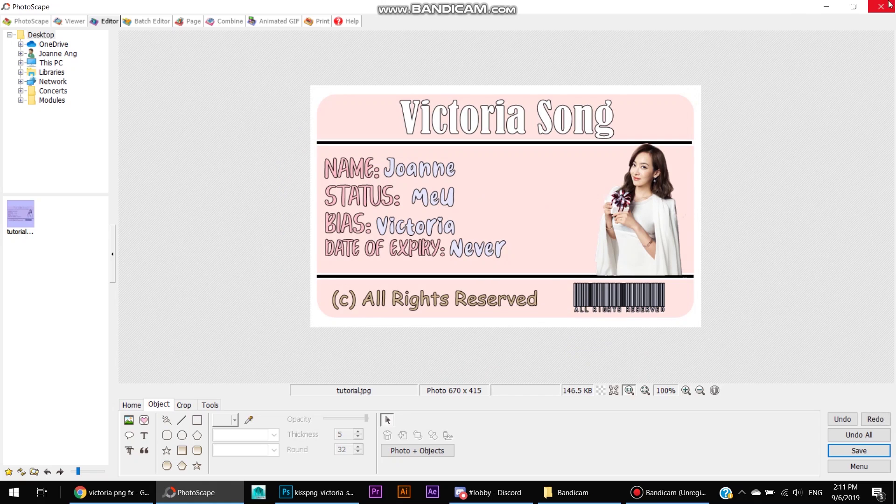
{"action": "left_click", "coordinate": [825, 6]}
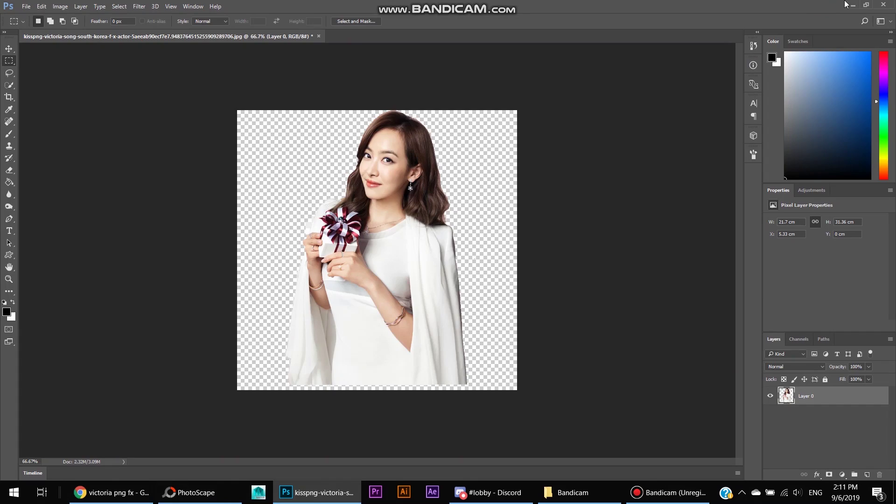
Minimize Photoshop and Chrome, then open the saved tutorial card image from the desktop.
{"action": "left_click", "coordinate": [852, 5]}
{"action": "left_click", "coordinate": [843, 5]}
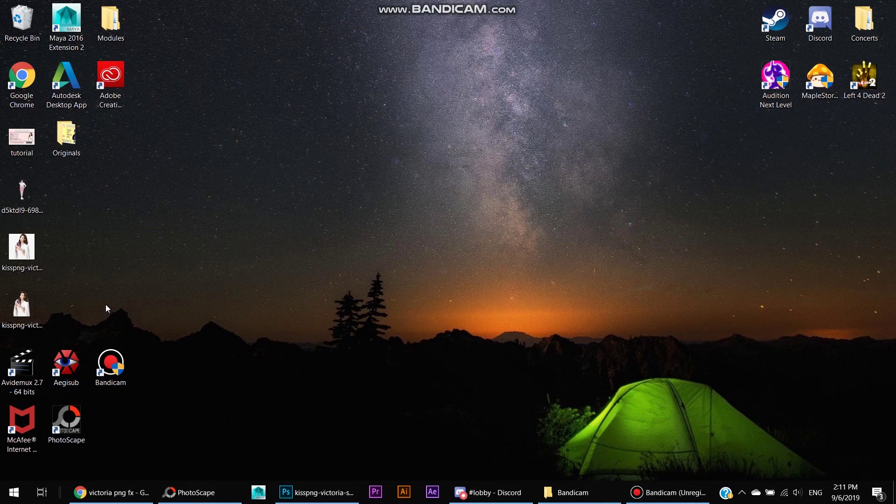
{"action": "double_click", "coordinate": [24, 143]}
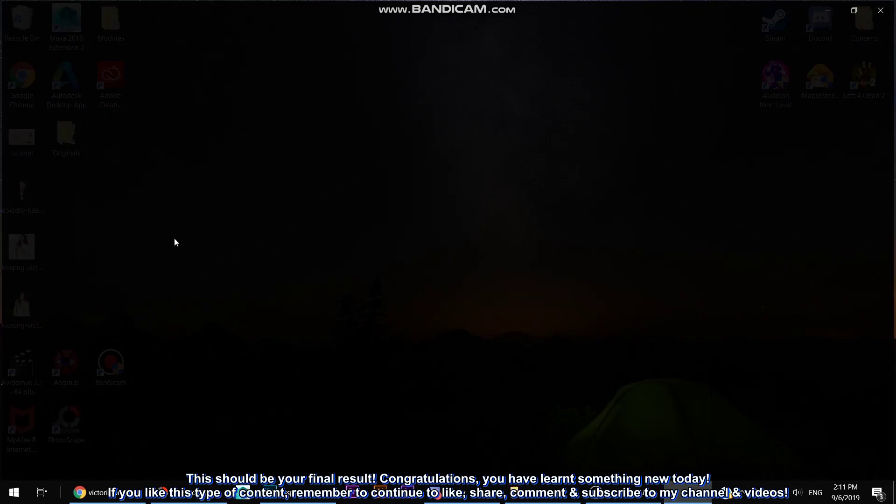